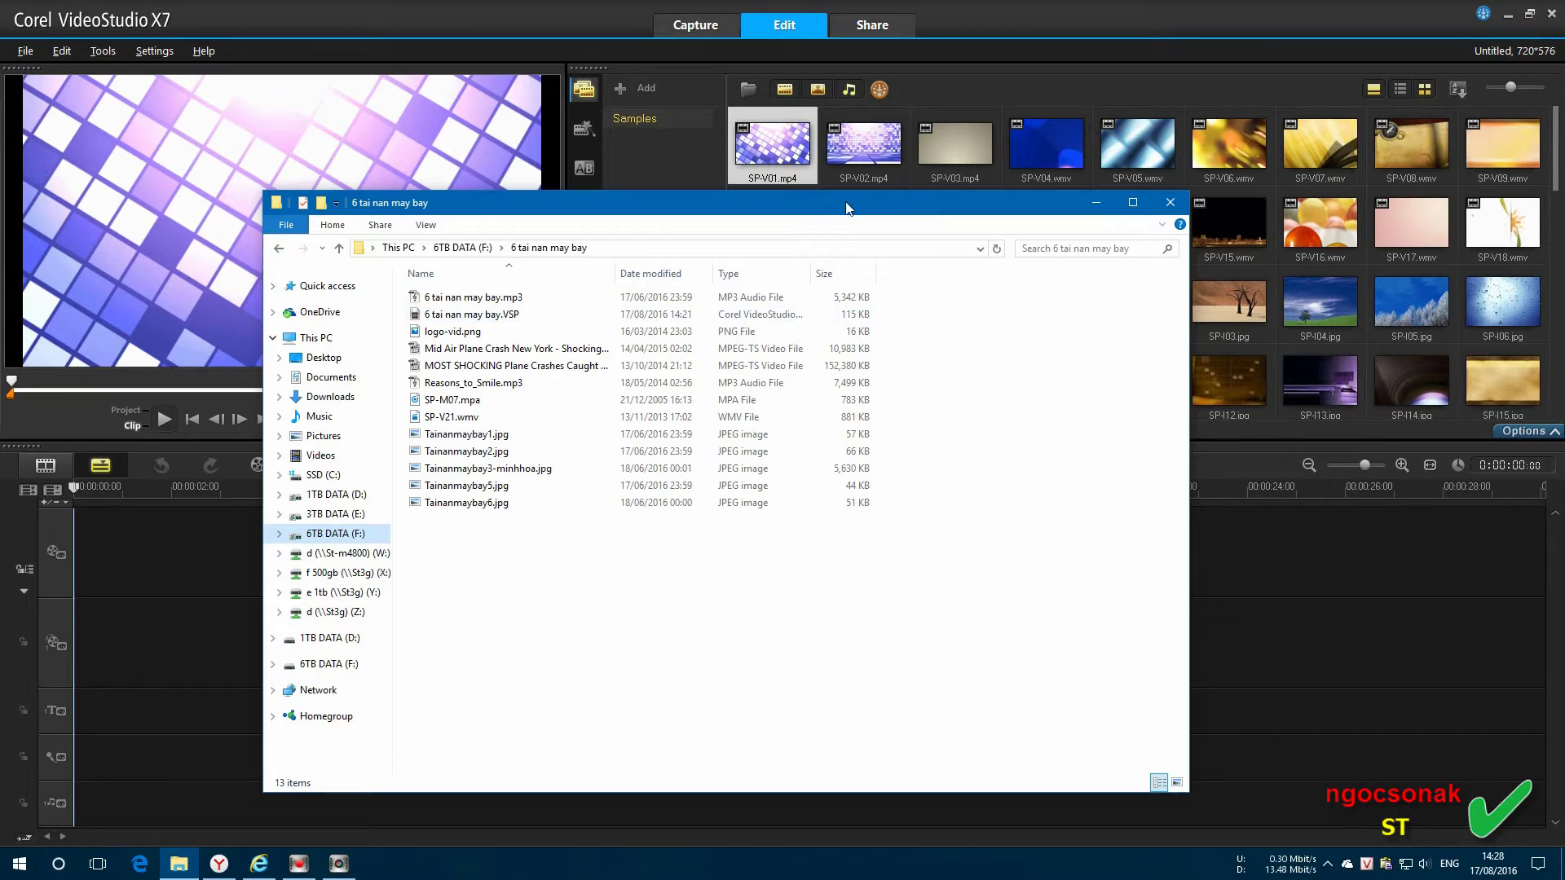
Step: Examine the audio, video and image files in the 6 tai nan may bay folder
left_click_drag(846, 208, 1082, 213)
left_click_drag(784, 634, 706, 440)
left_click(706, 406)
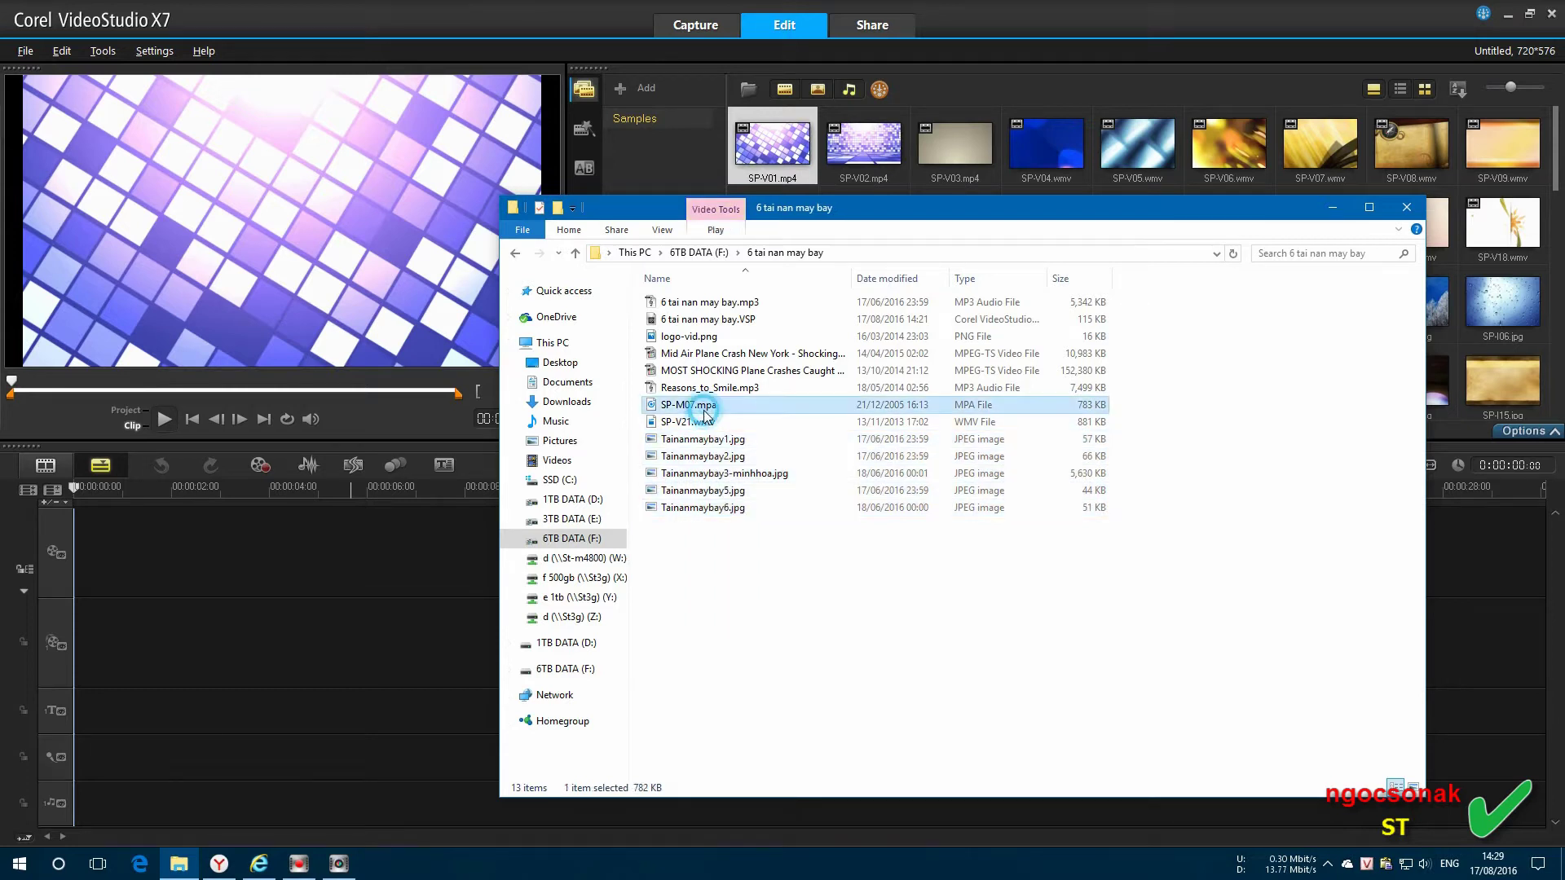
left_click(788, 387, "ctrl")
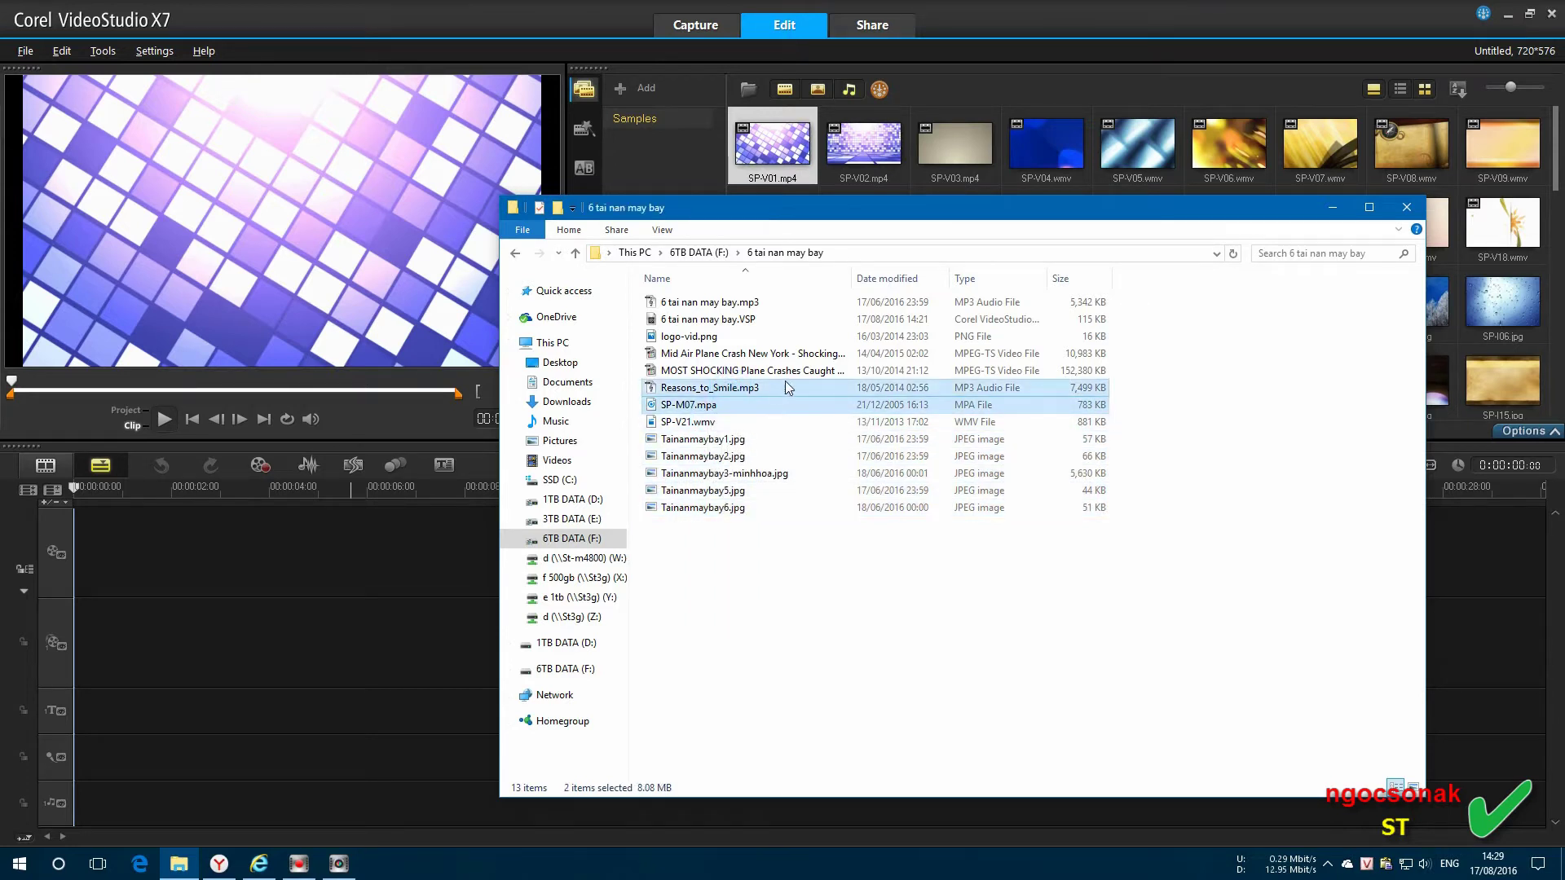
left_click(730, 422, "ctrl")
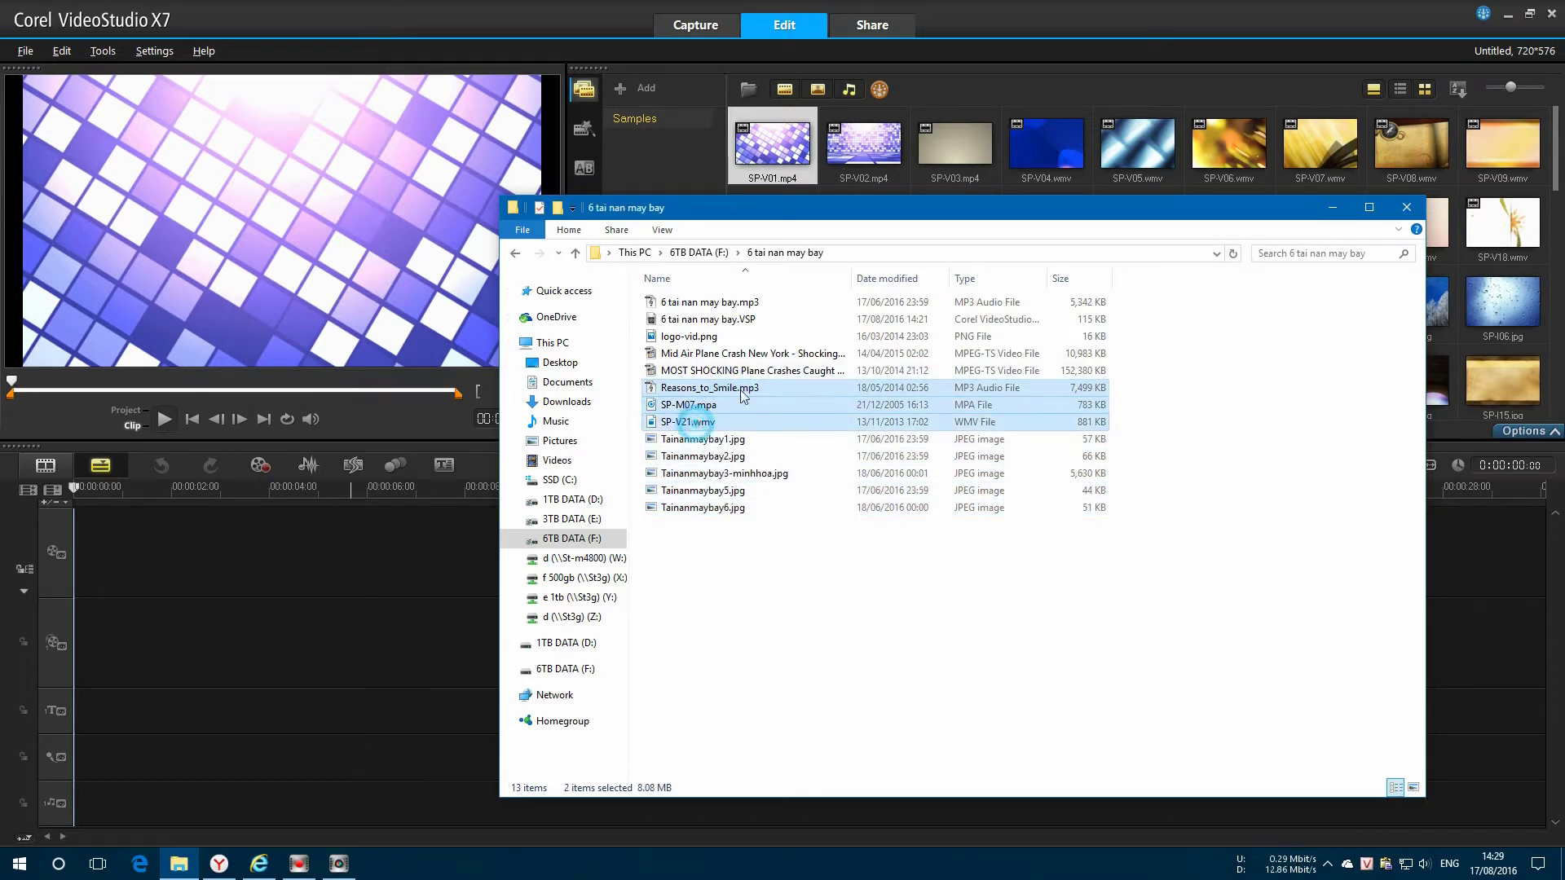
left_click(736, 308)
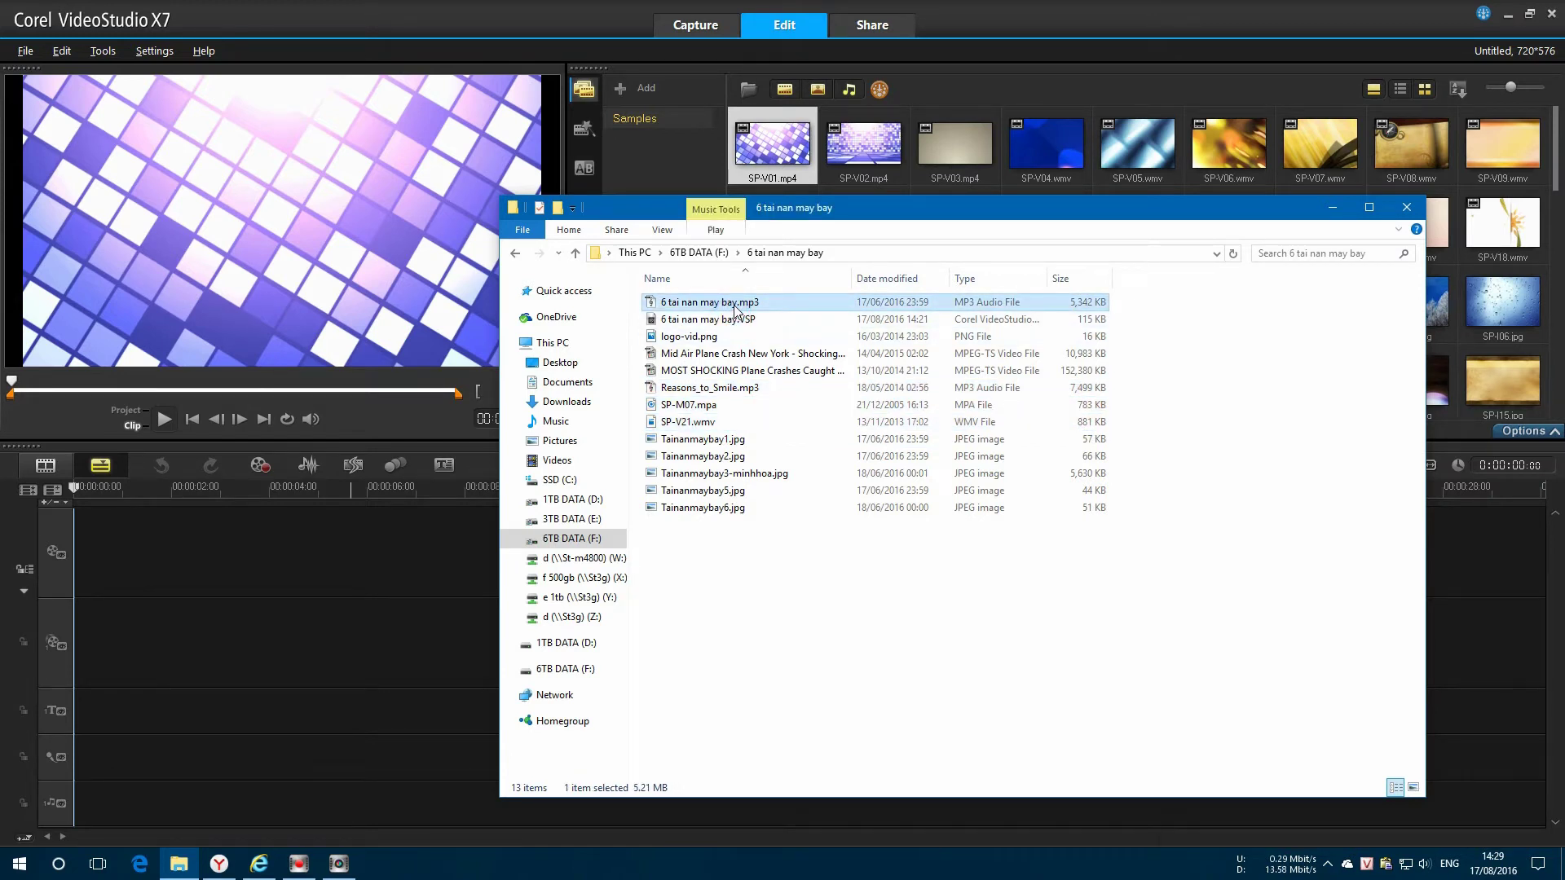
left_click(756, 611)
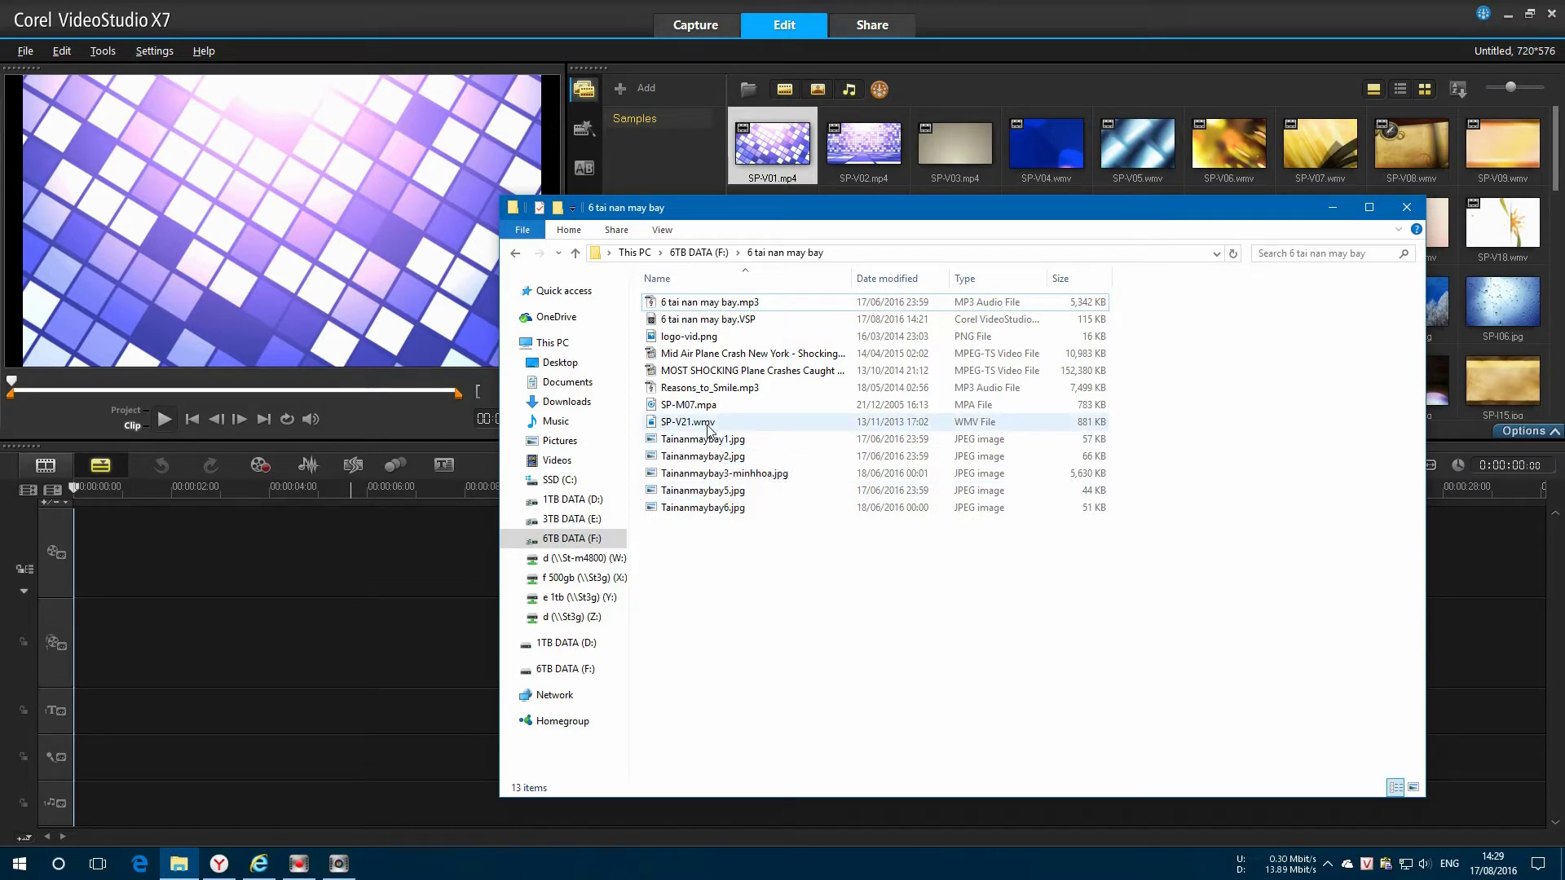
Step: Place SP-V21.wmv at the start of the video track, followed directly by the image Tainanmaybay1.jpg
left_click_drag(709, 425, 372, 531)
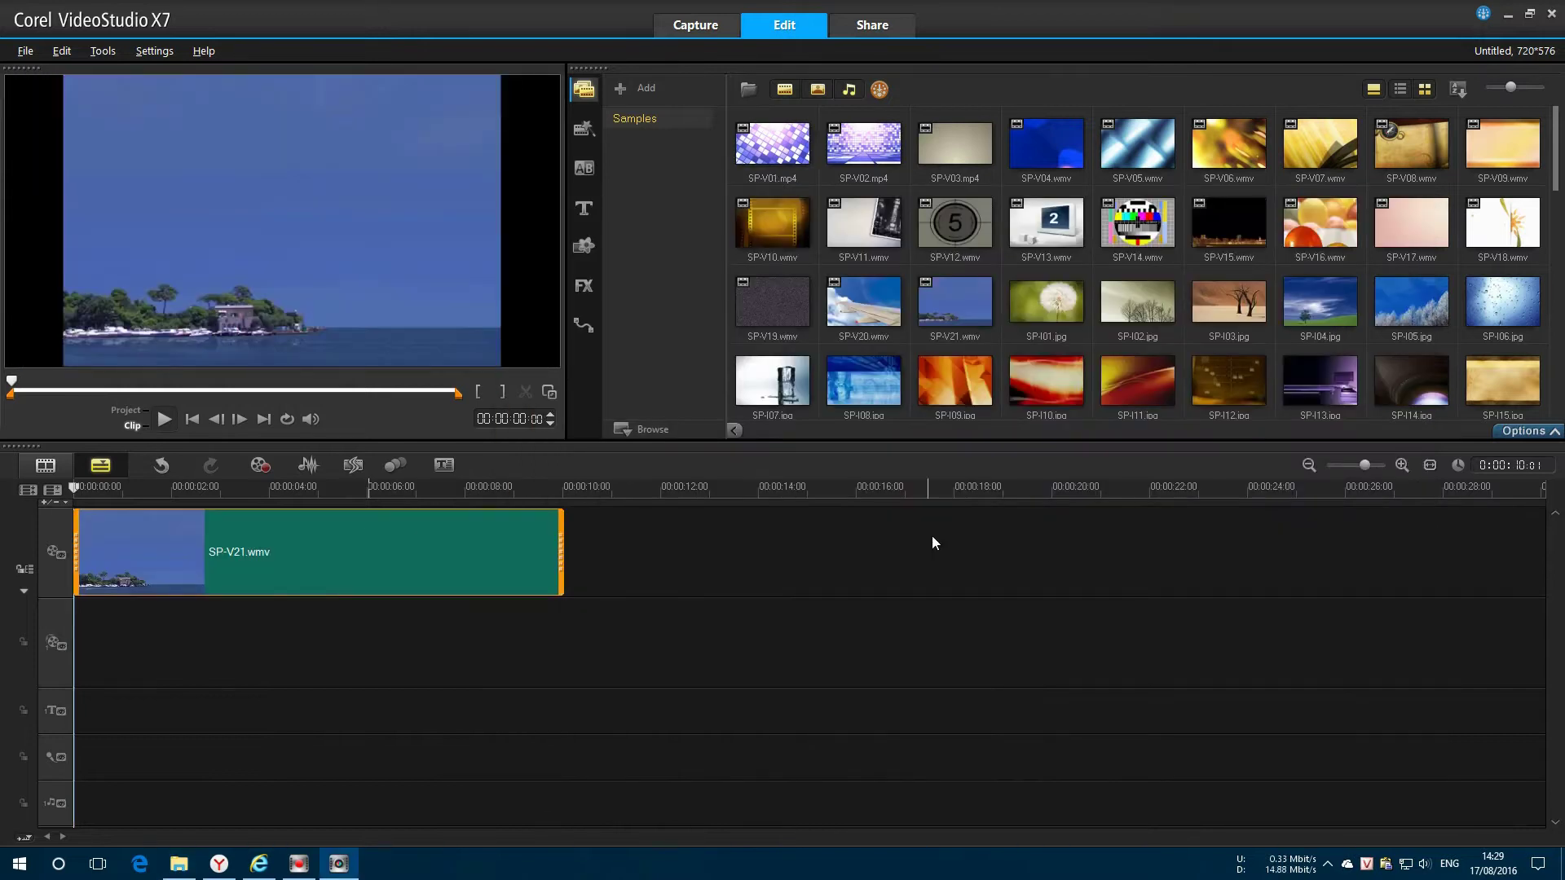
left_click(1429, 465)
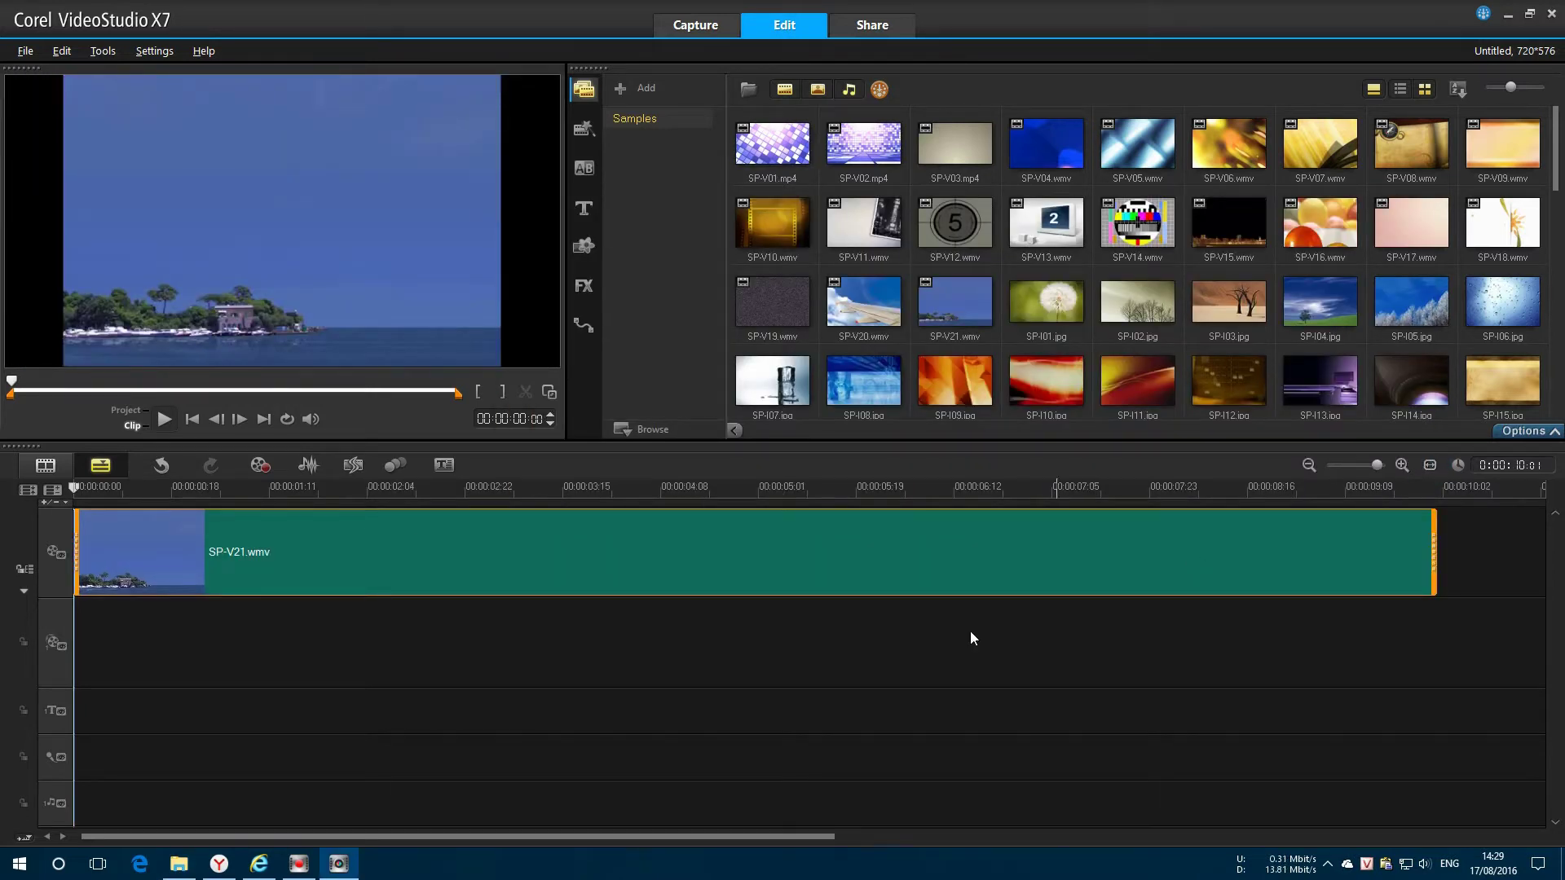
left_click(179, 863)
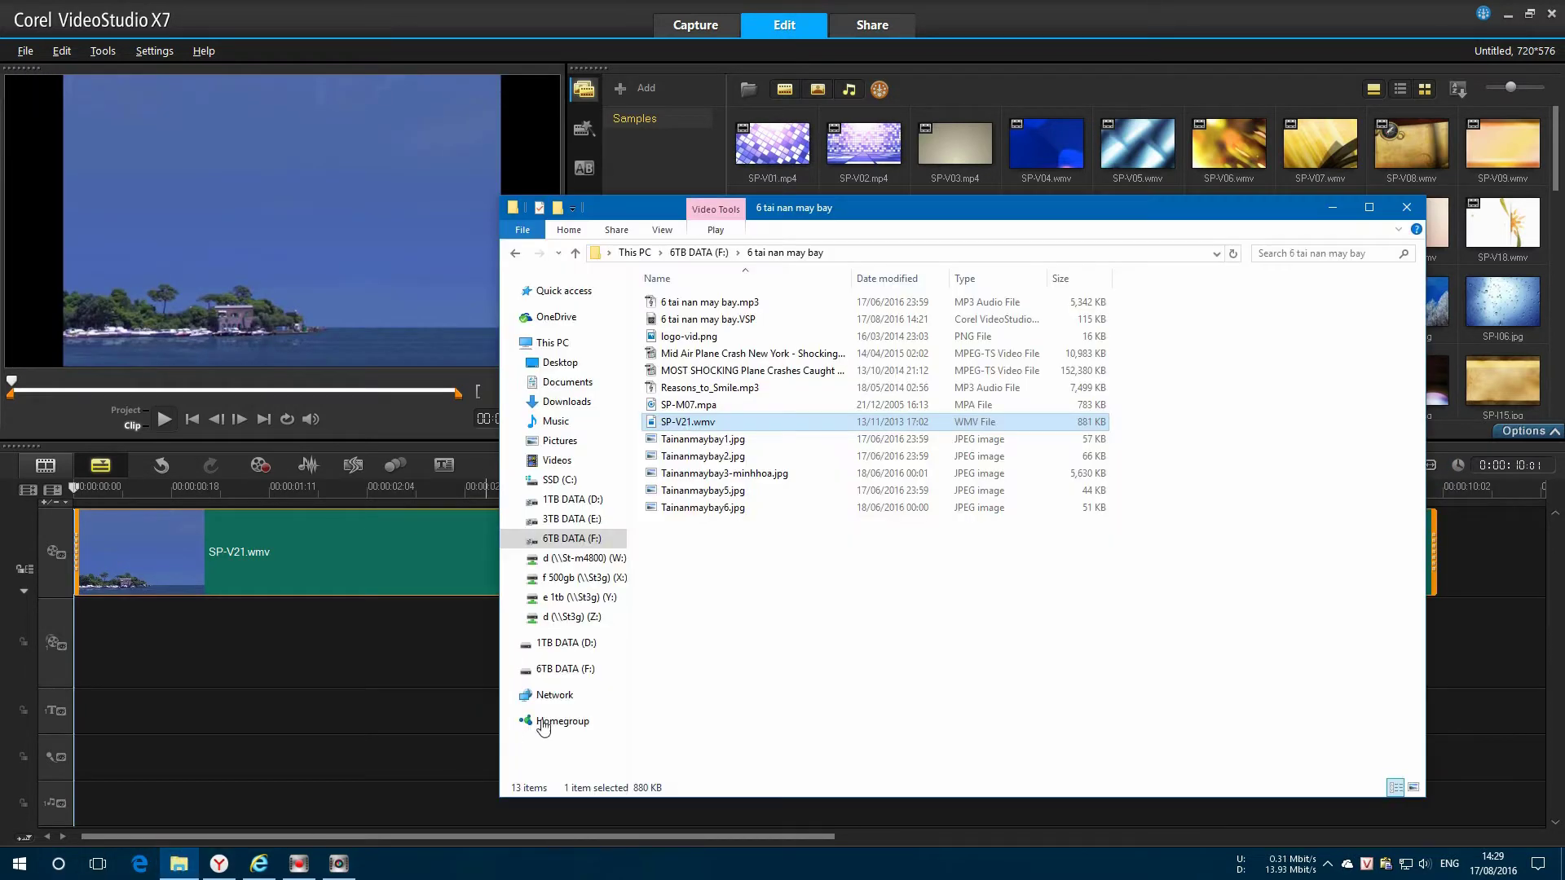
left_click_drag(802, 214, 491, 208)
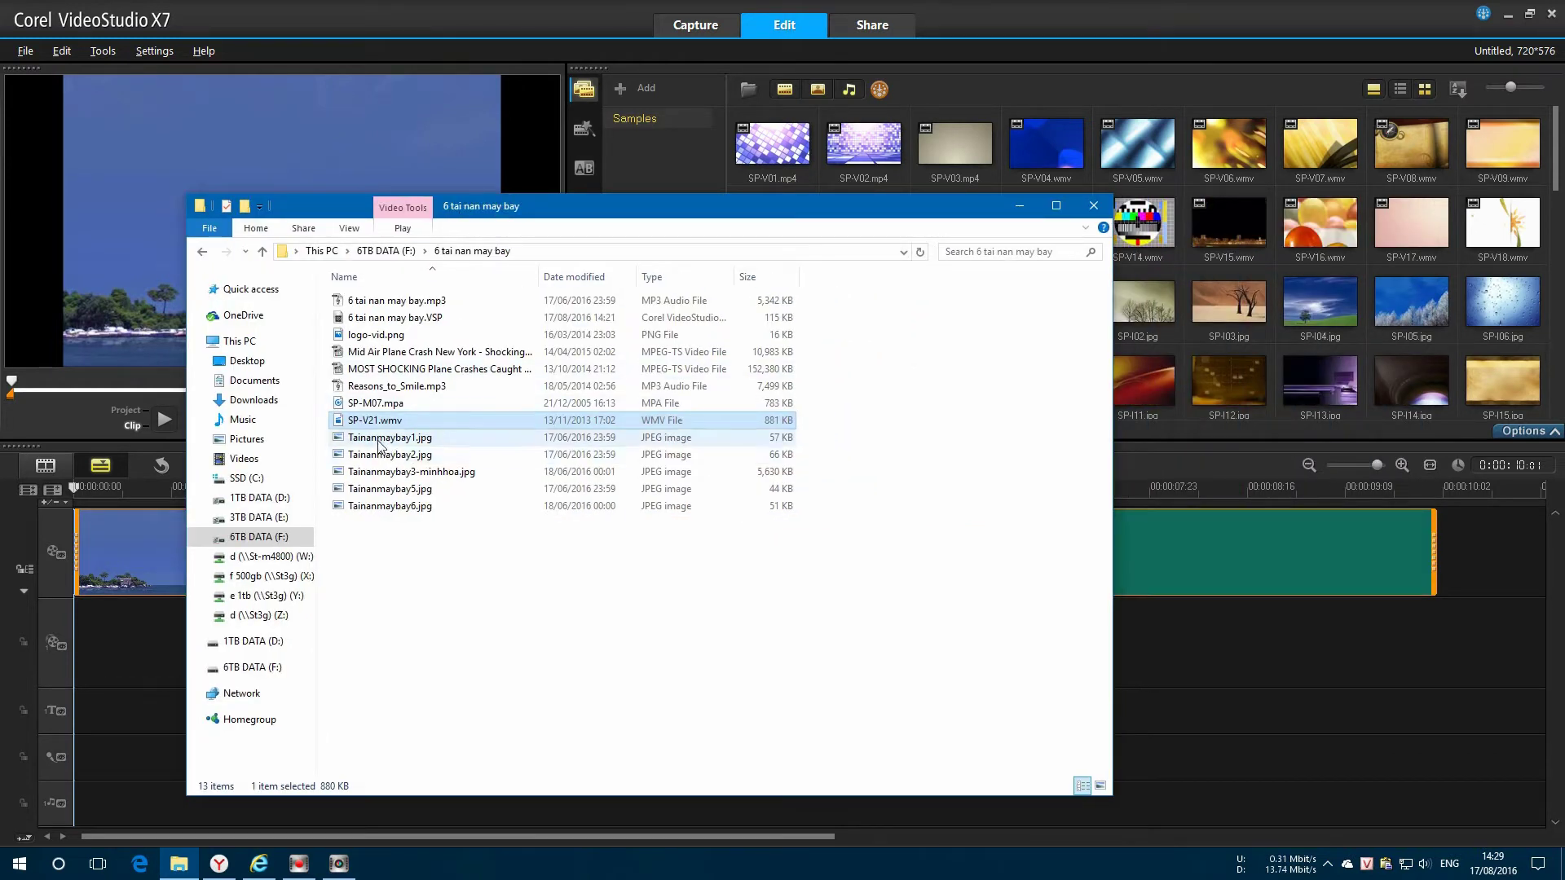
left_click_drag(375, 437, 1442, 555)
left_click(1429, 466)
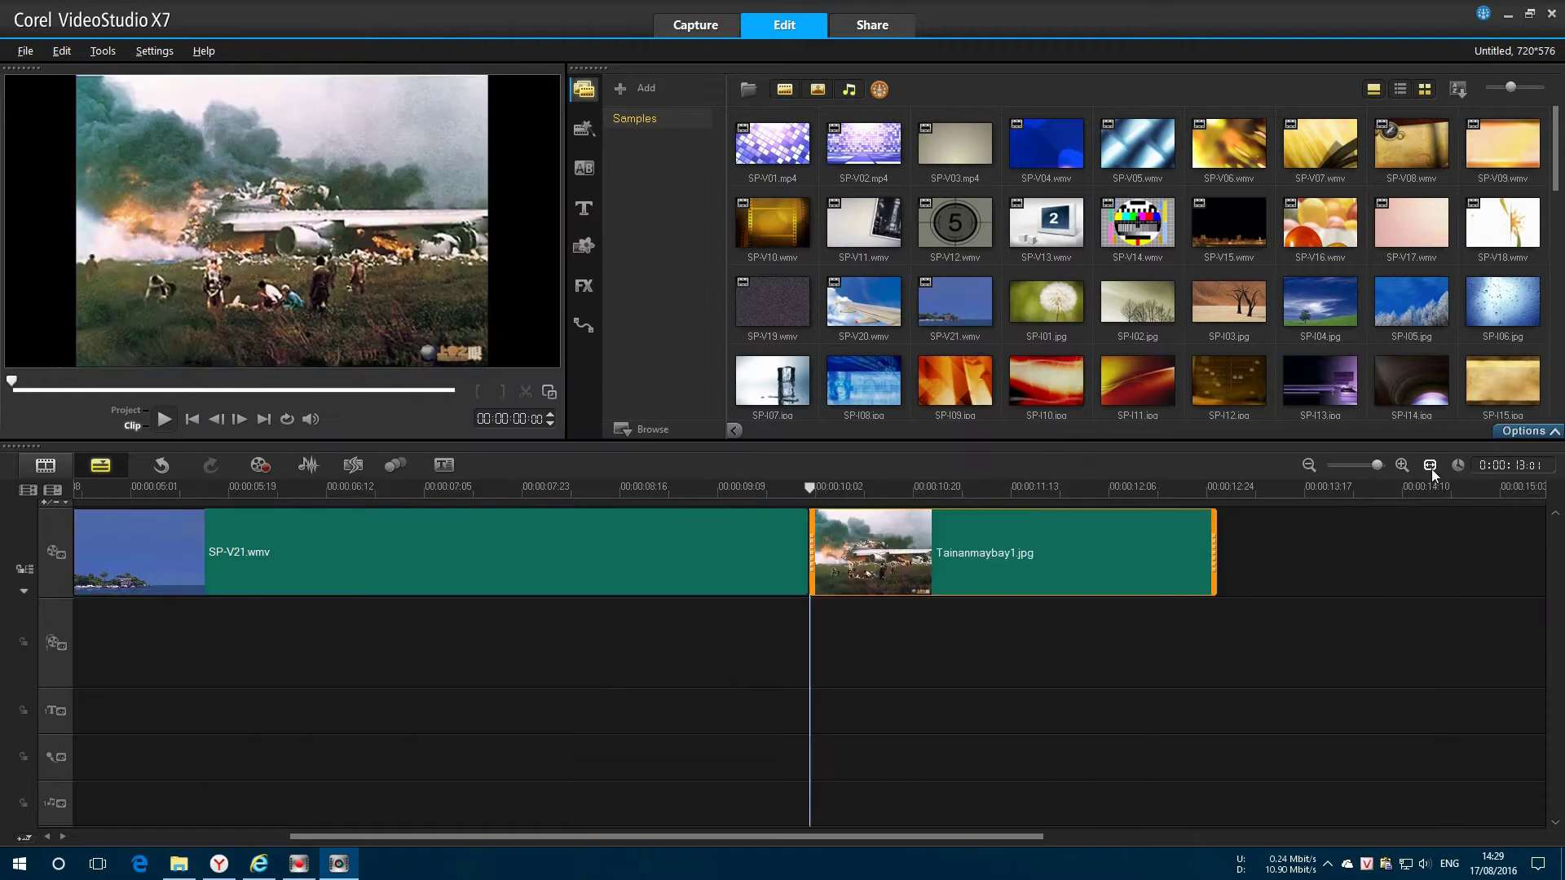
Step: Add 6 tai nan may bay.mp3 to the voice track and Reasons_to_Smile.mp3 to the music track, both starting at zero
left_click(724, 837)
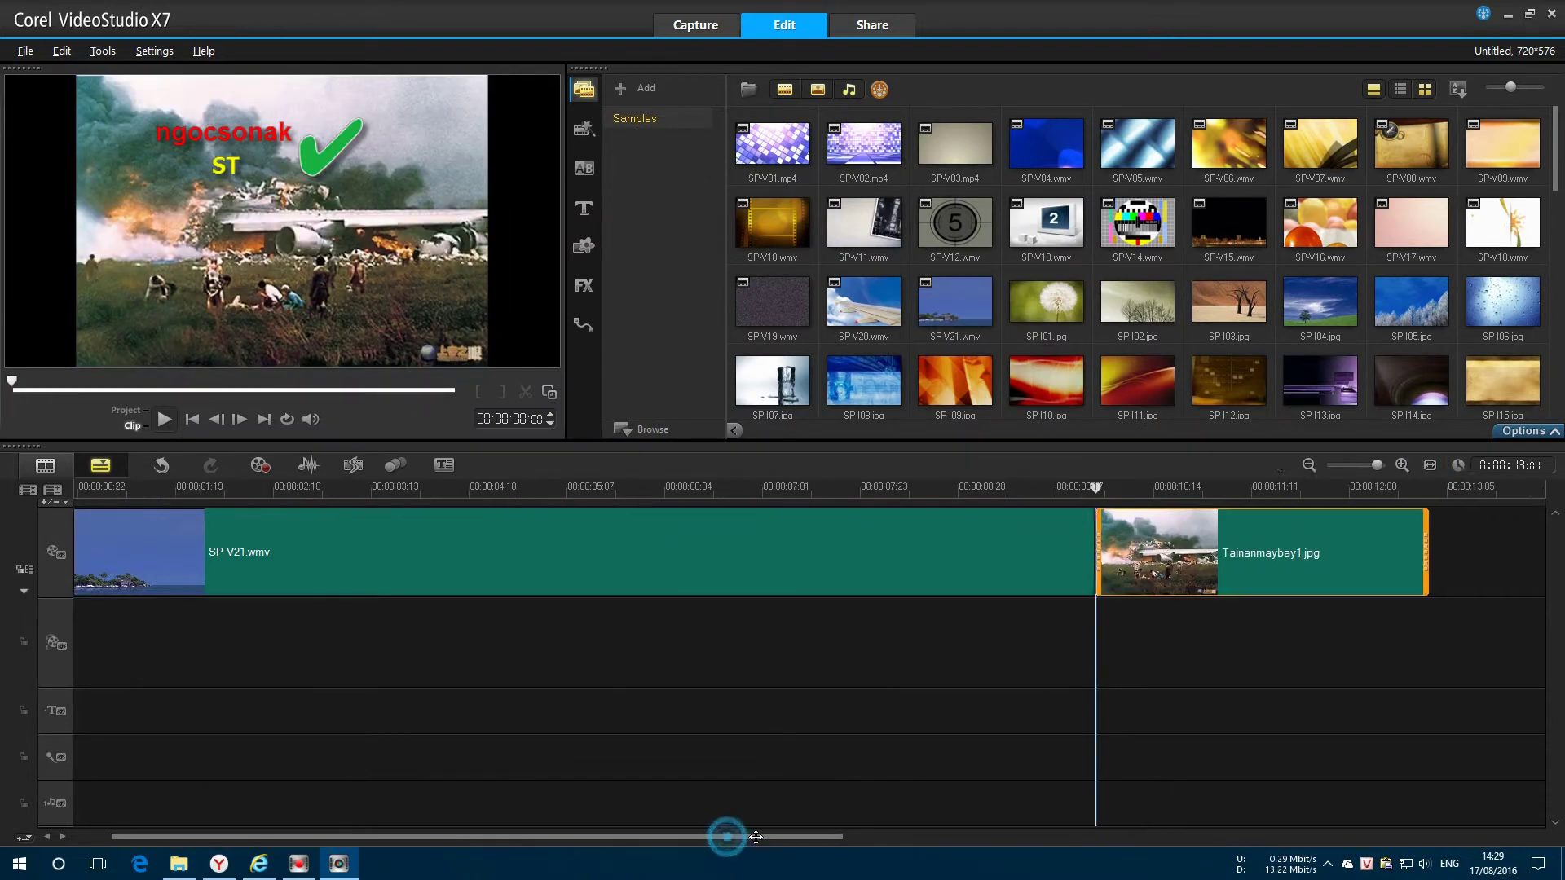
left_click(1309, 466)
left_click(1309, 465)
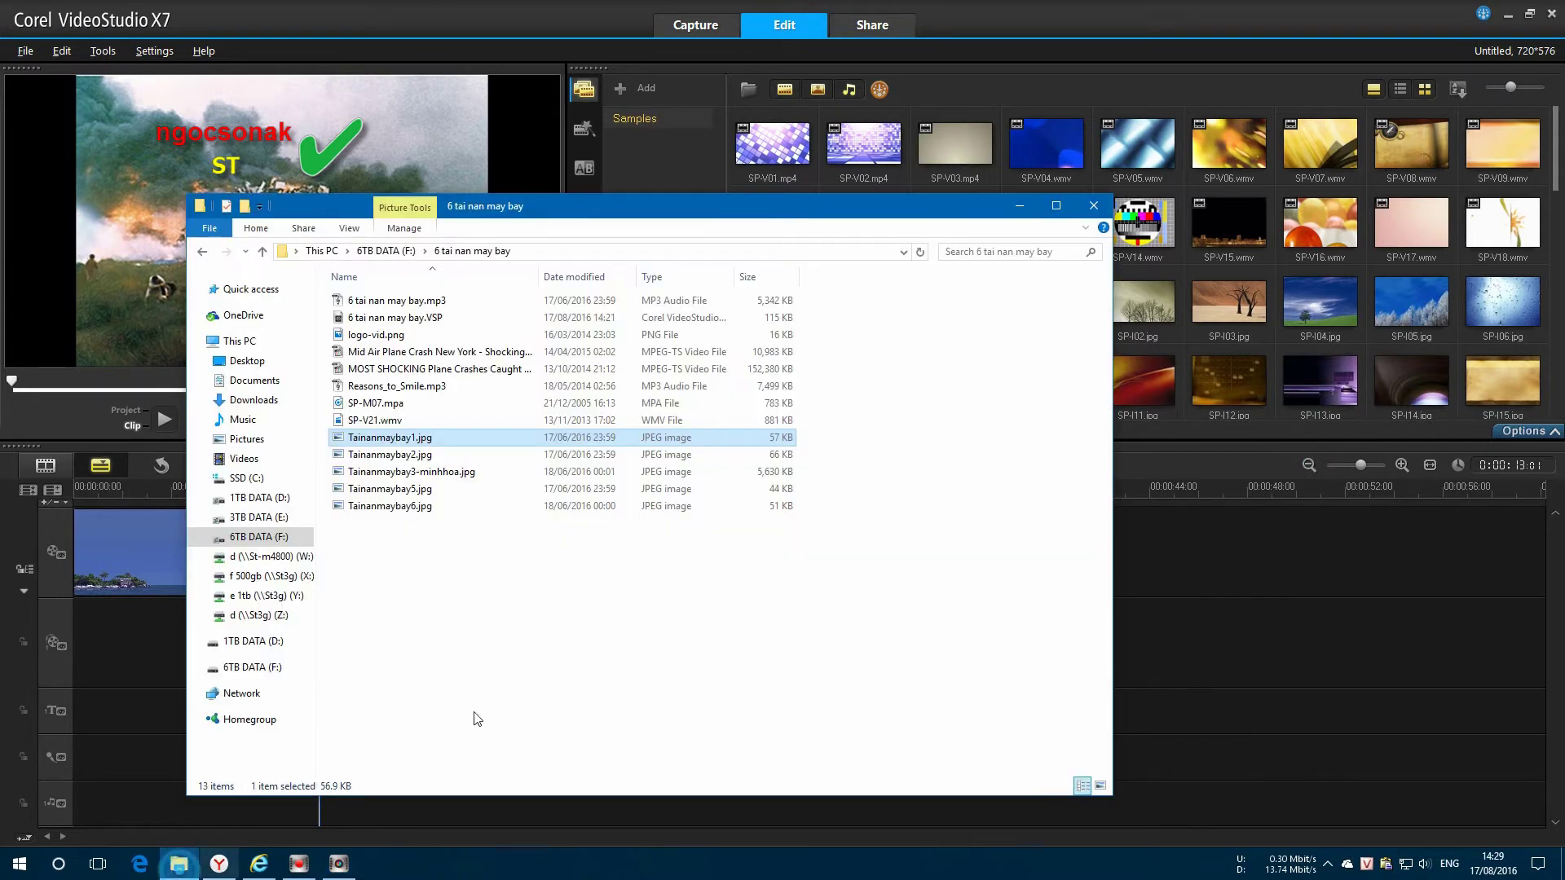
left_click(178, 863)
left_click_drag(630, 213, 1055, 223)
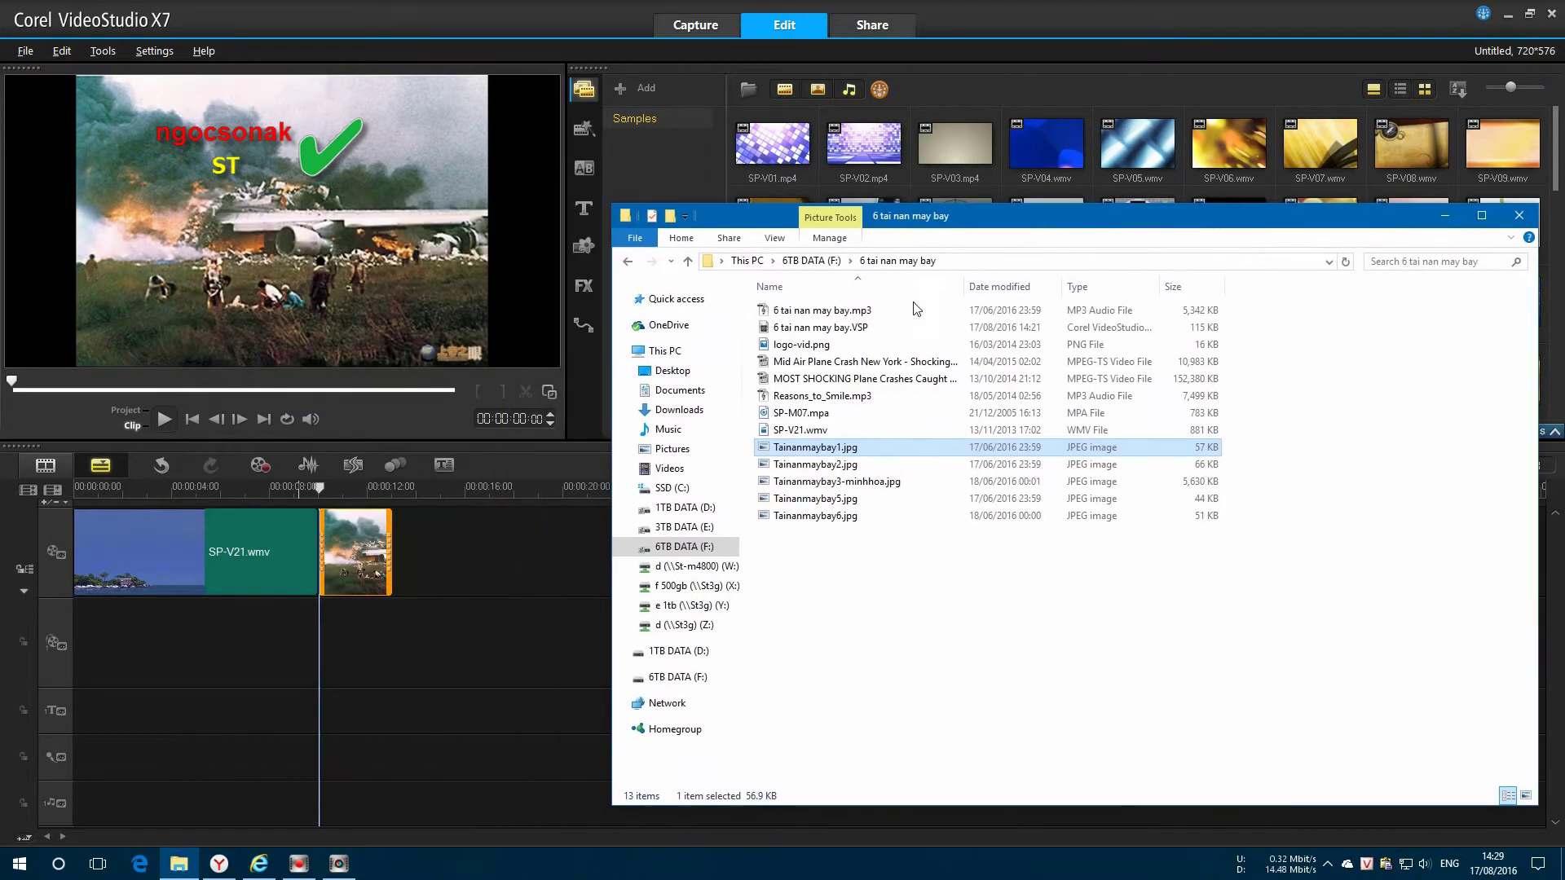
left_click_drag(817, 318, 138, 750)
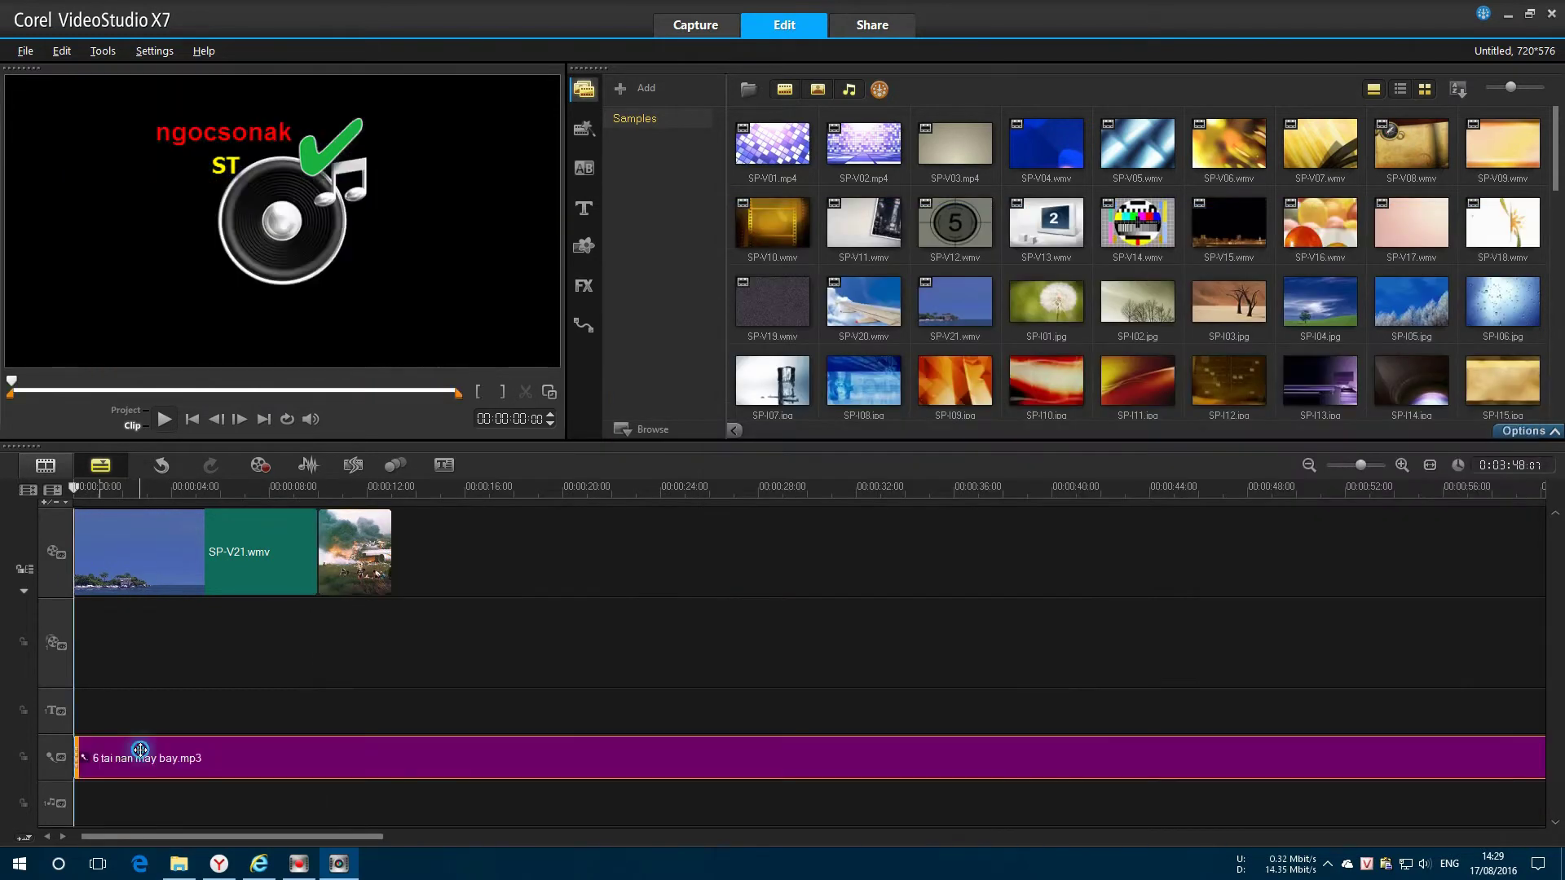
left_click(179, 863)
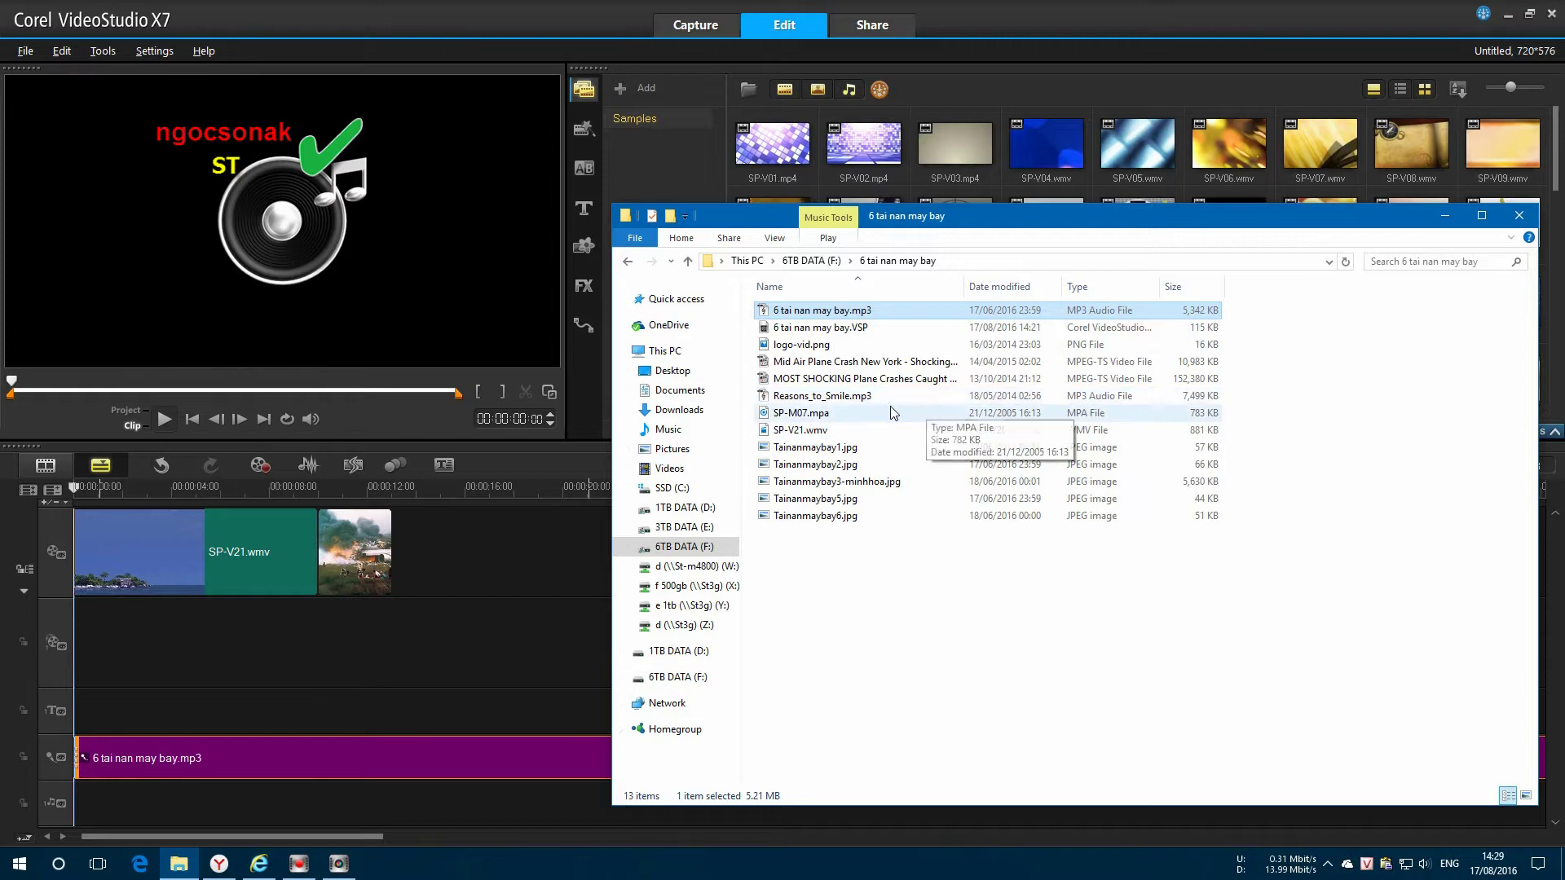
left_click_drag(864, 397, 567, 558)
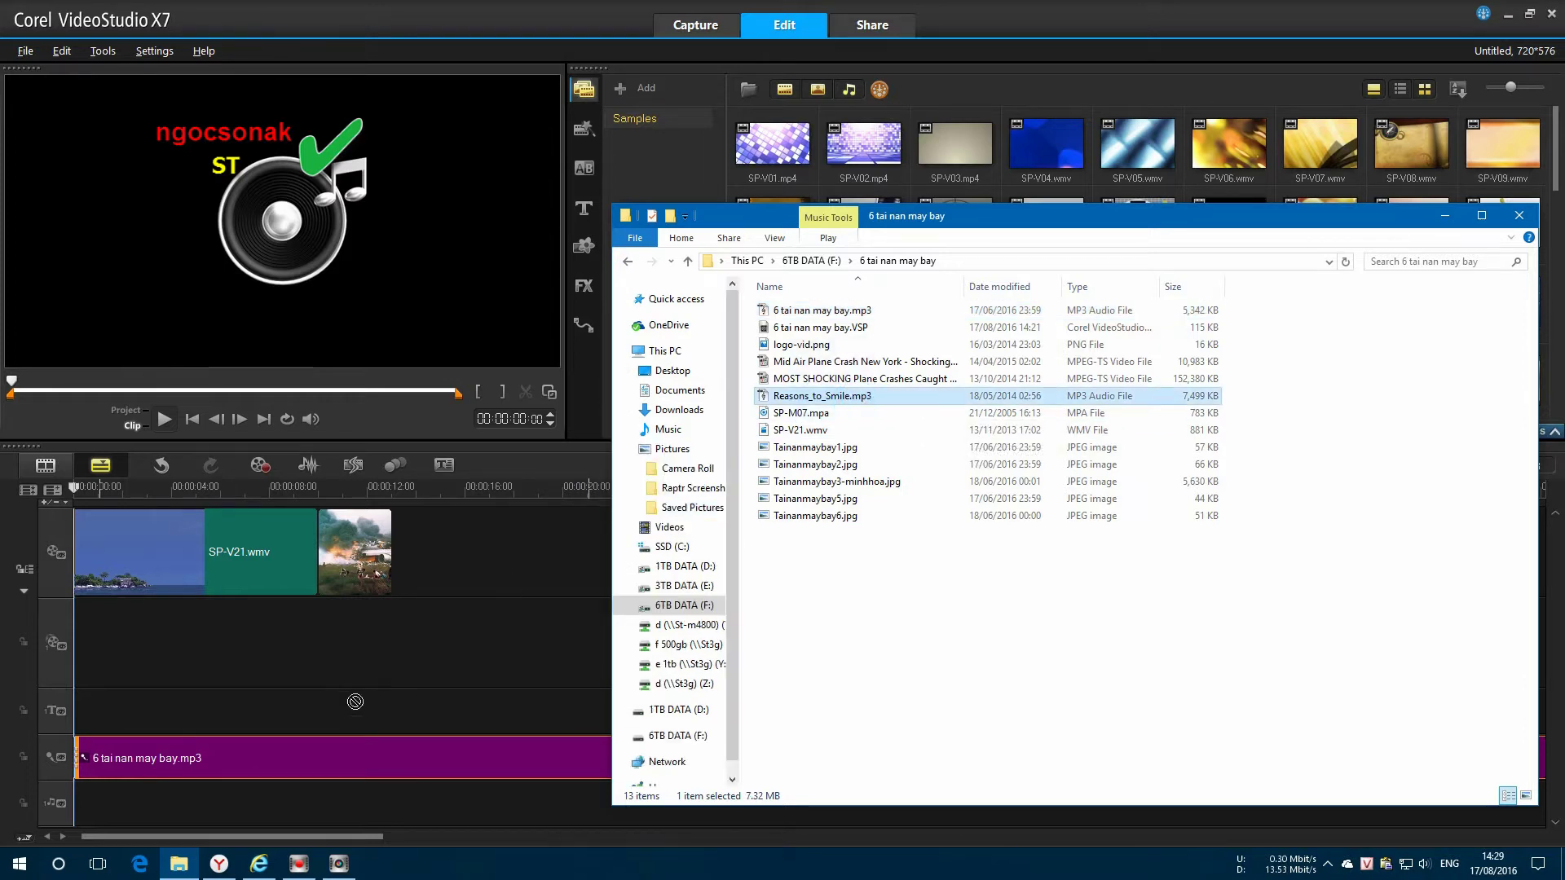
left_click_drag(355, 702, 77, 806)
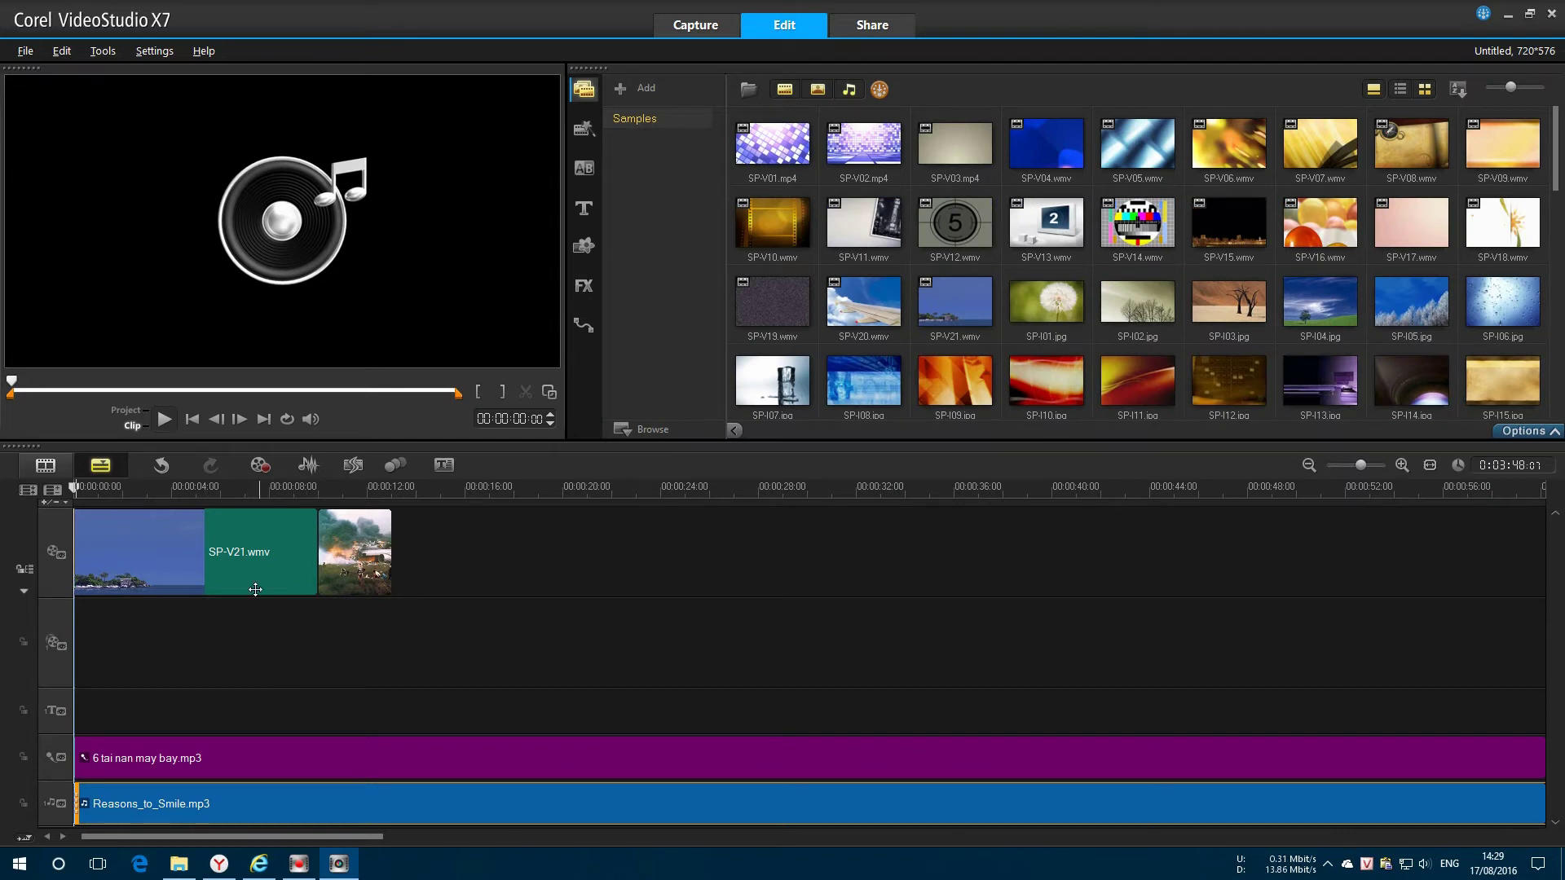
Step: Play the 6 tai nan may bay.mp3 narration and split it at 00:00:10:10
left_click(198, 758)
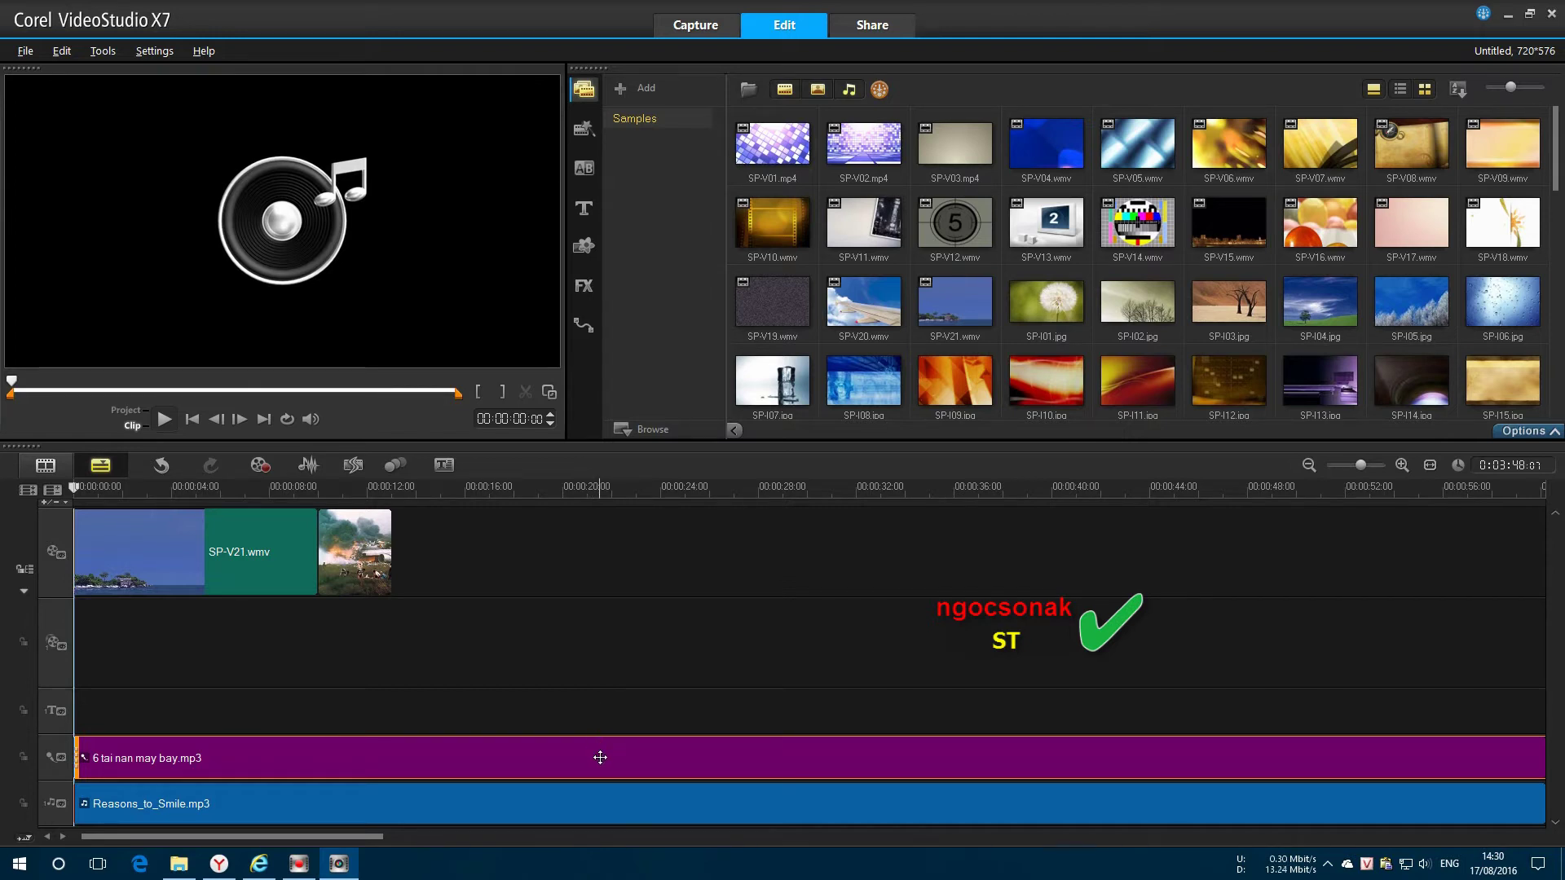
left_click(164, 419)
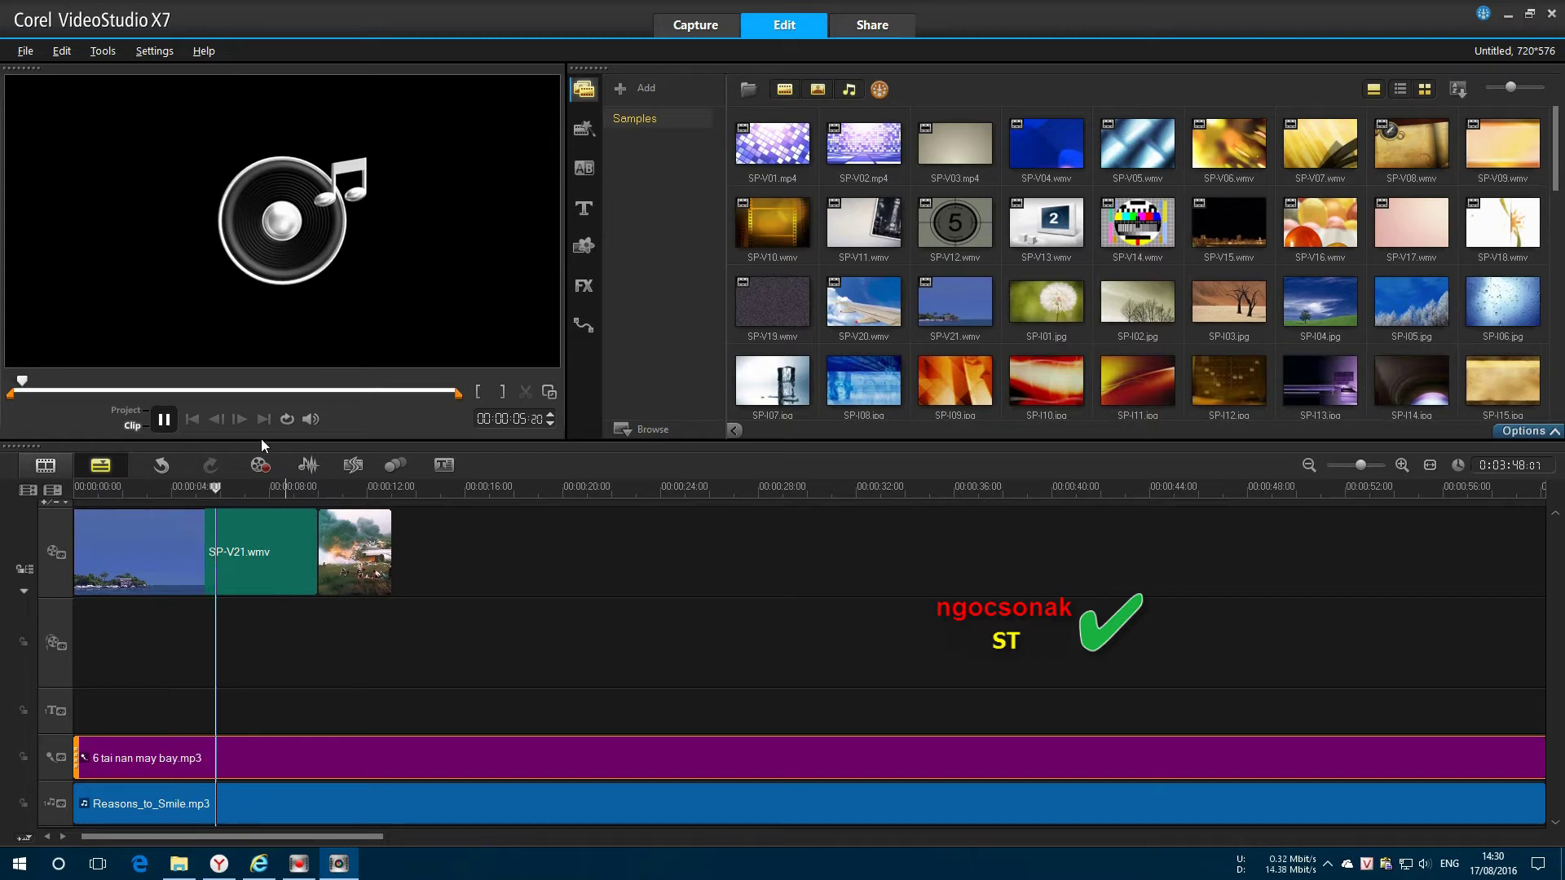
left_click(163, 421)
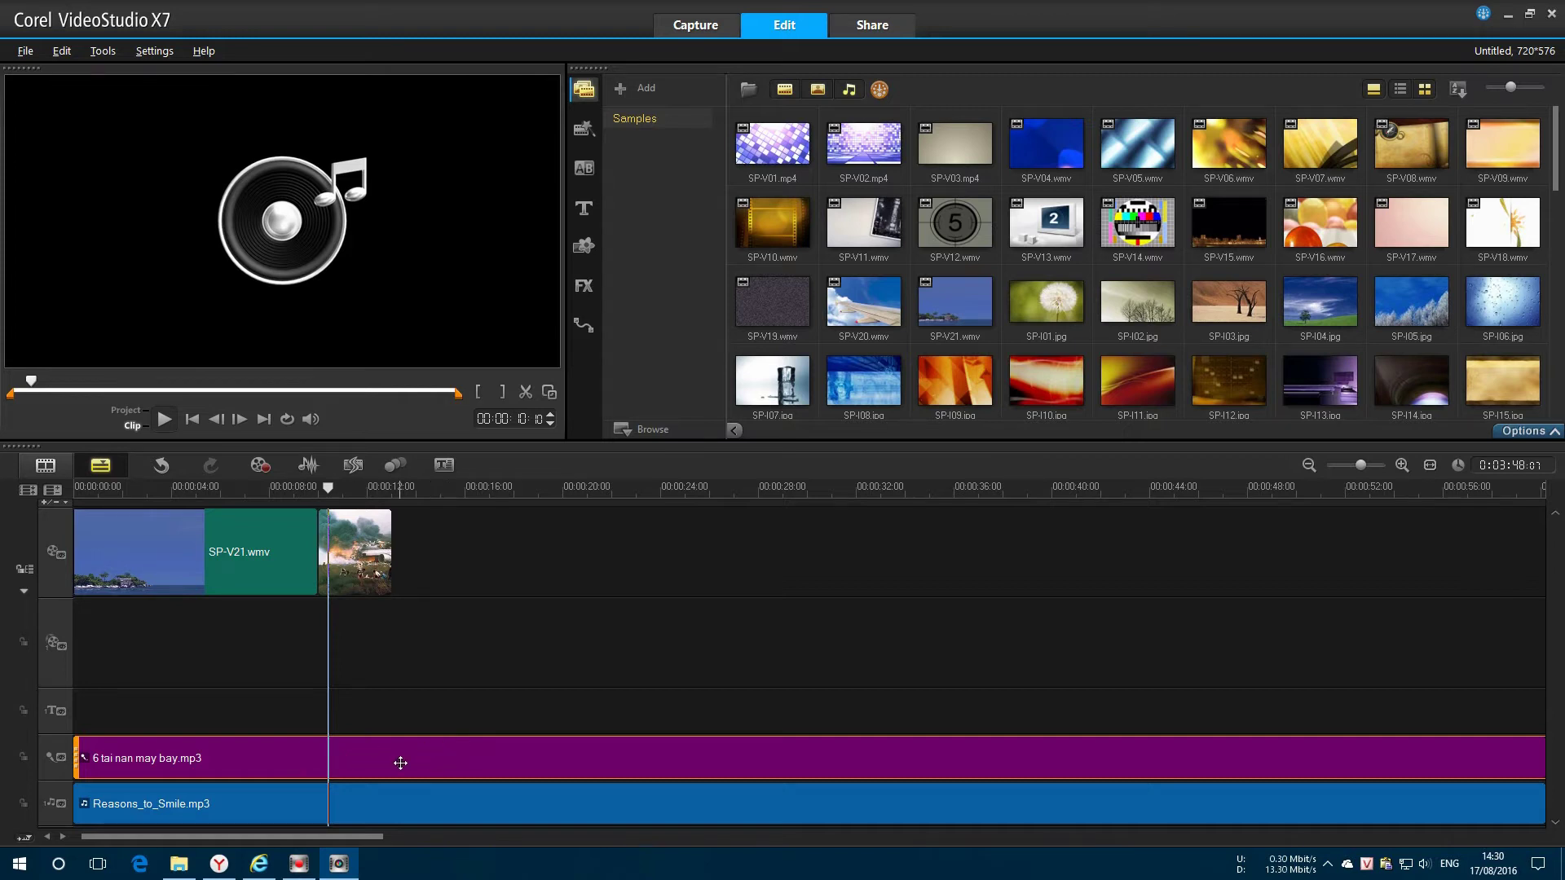
left_click(525, 393)
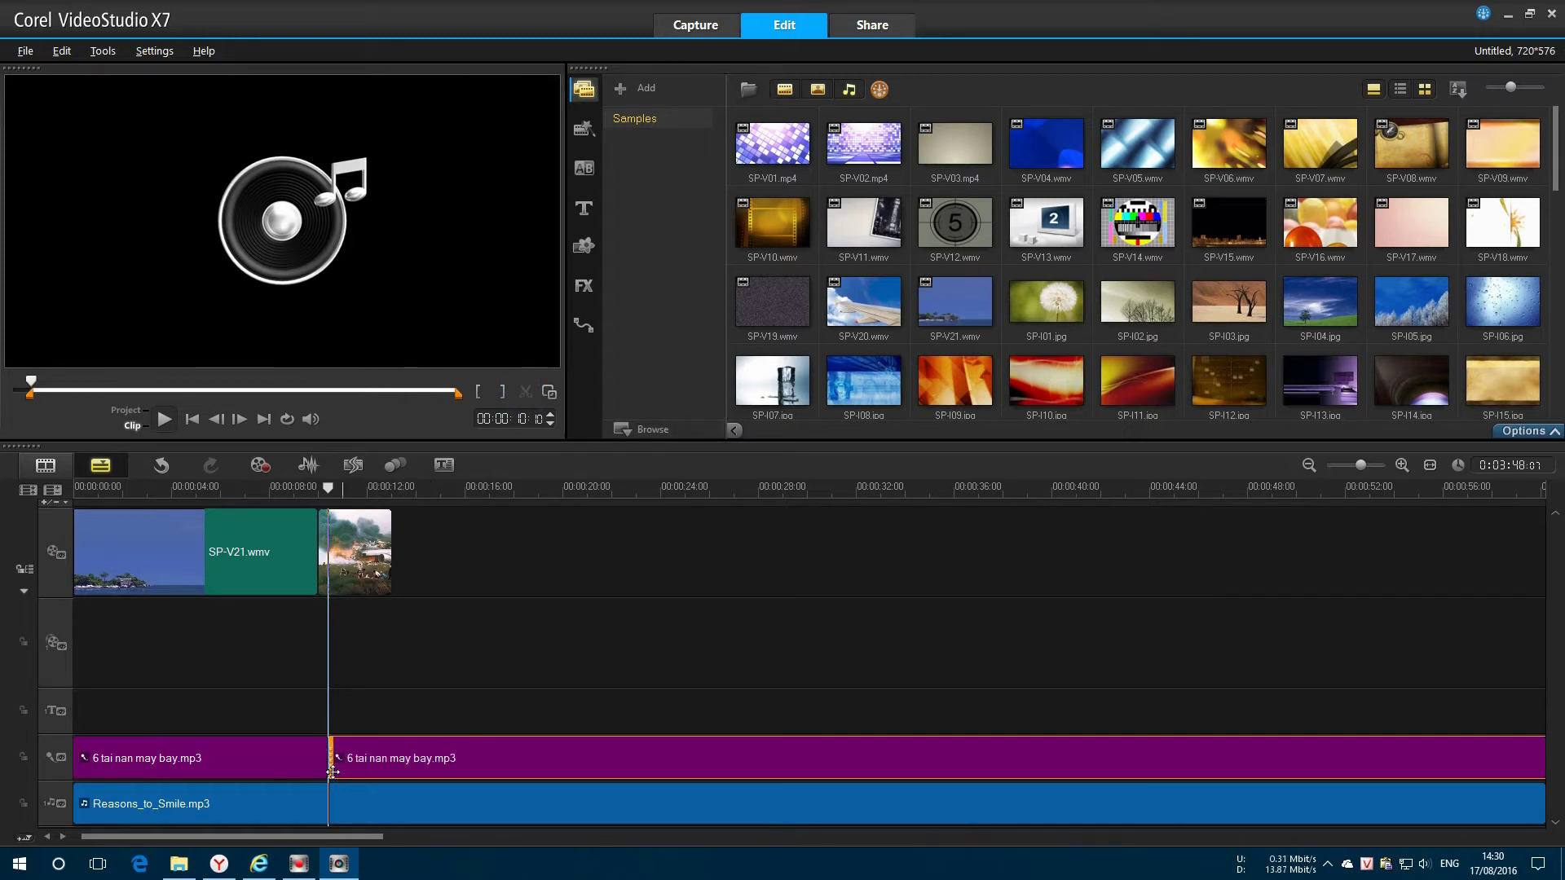
Step: Shorten SP-V21.wmv to about 3 seconds and extend Tainanmaybay1.jpg so it ends at the narration split
left_click(255, 766)
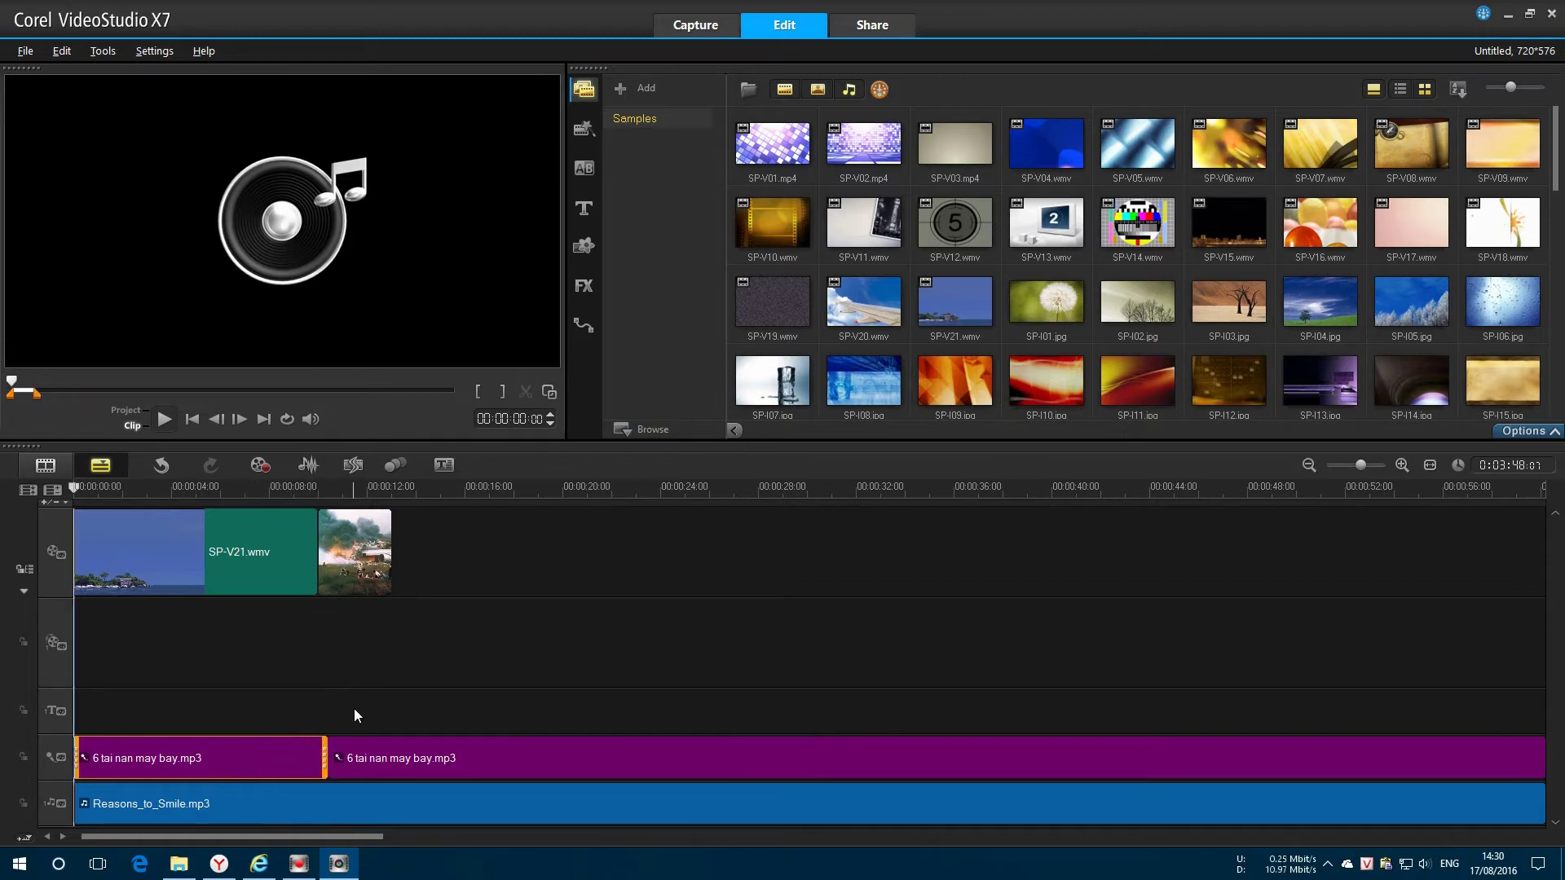
left_click(252, 543)
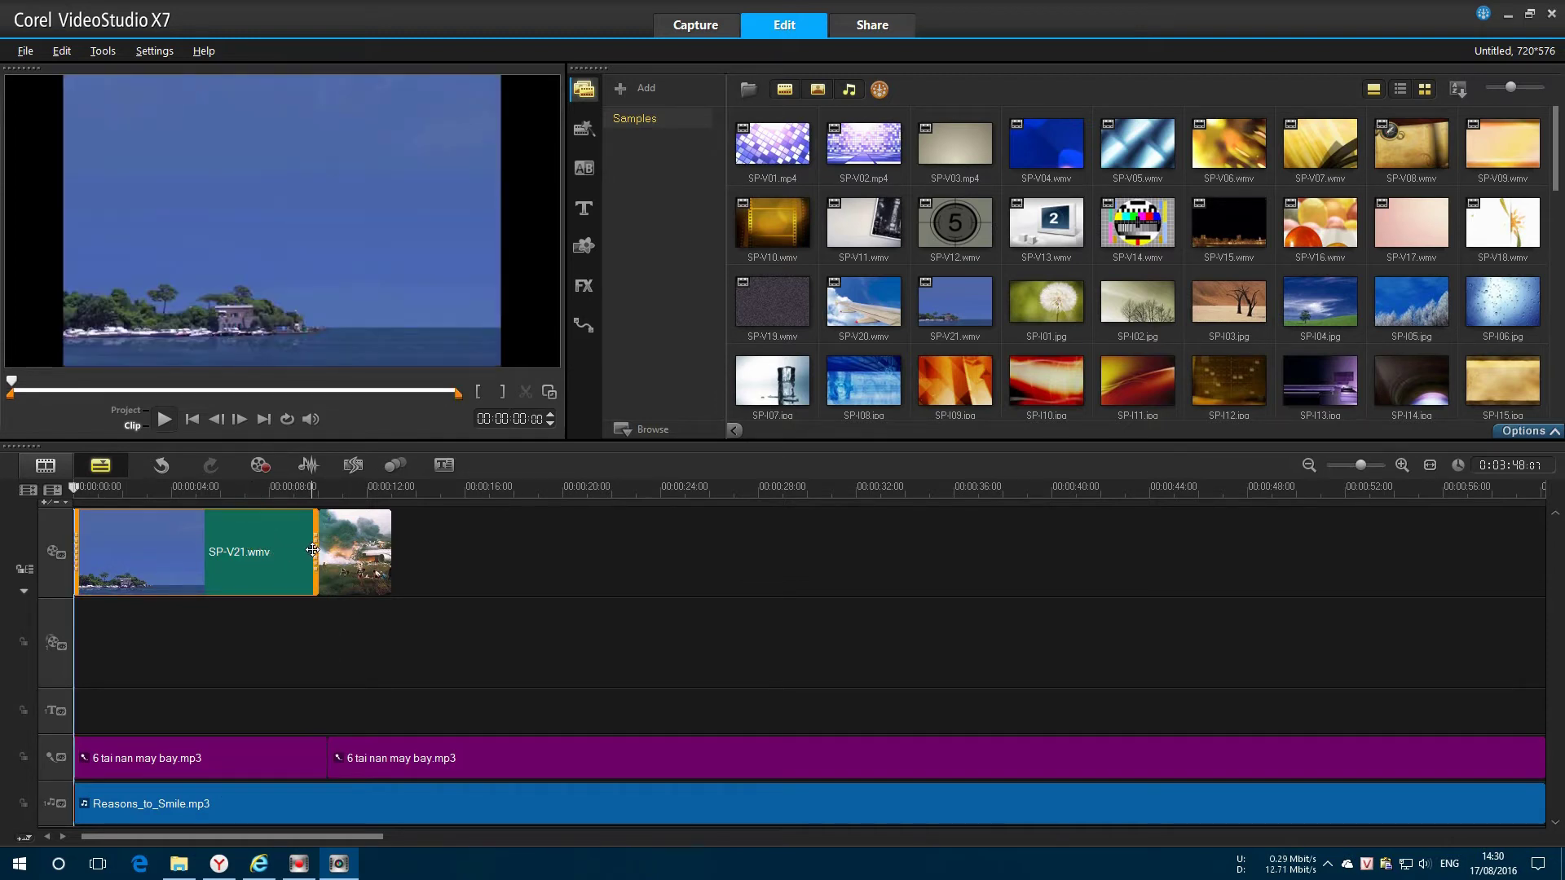
mouse_move(319, 551)
left_mouse_down()
mouse_move(144, 551)
mouse_move(326, 558)
left_mouse_up()
left_click(199, 557)
Step: Add Tainanmaybay2.jpg to the video track right after Tainanmaybay1.jpg
left_click(179, 864)
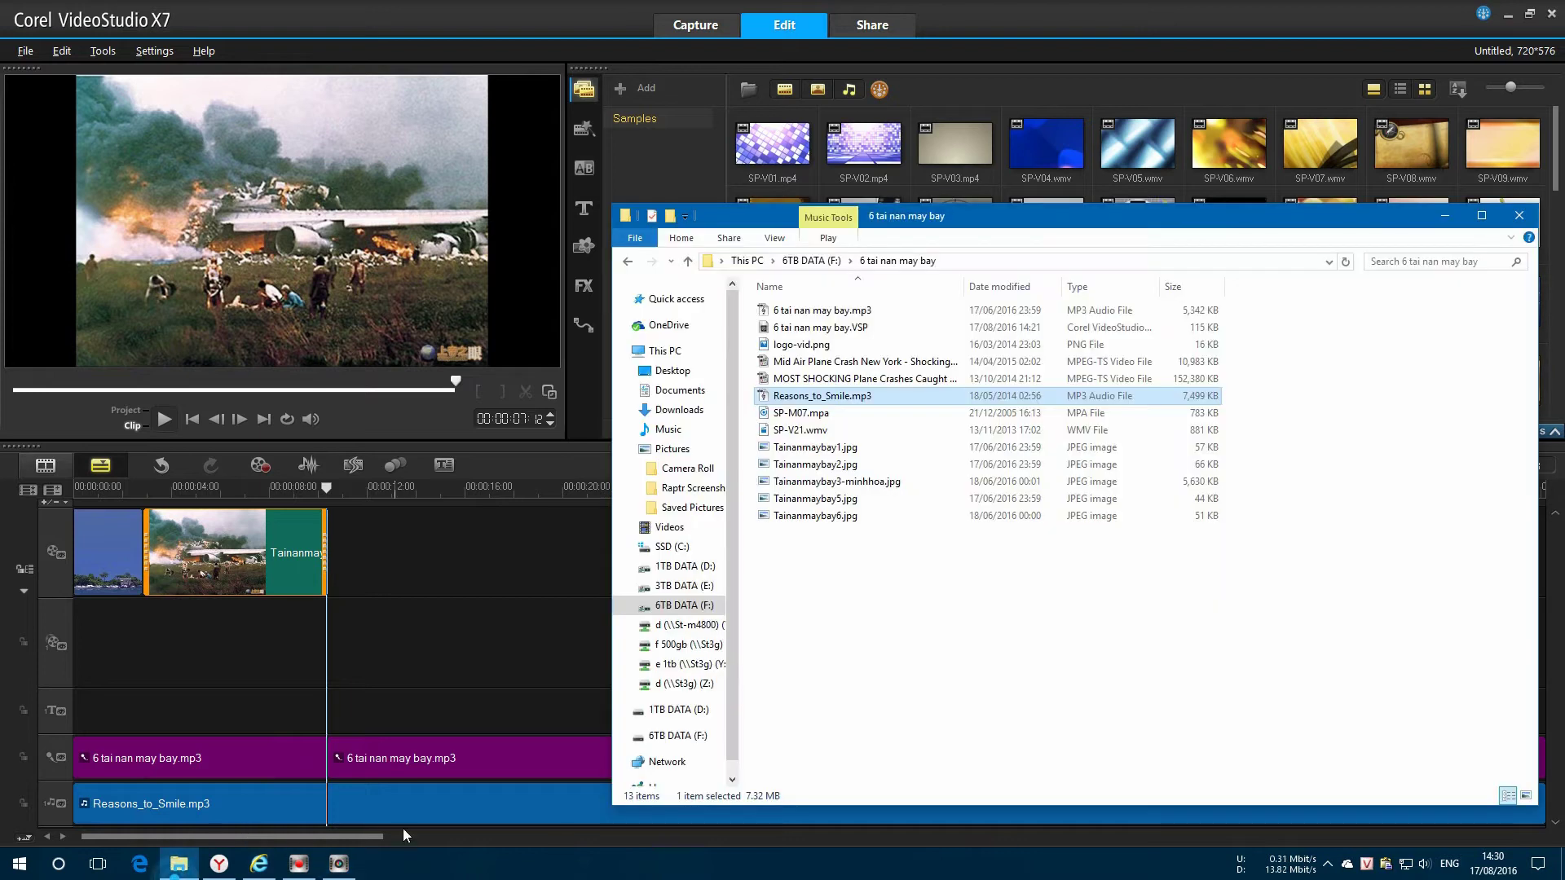
left_click_drag(798, 457, 450, 530)
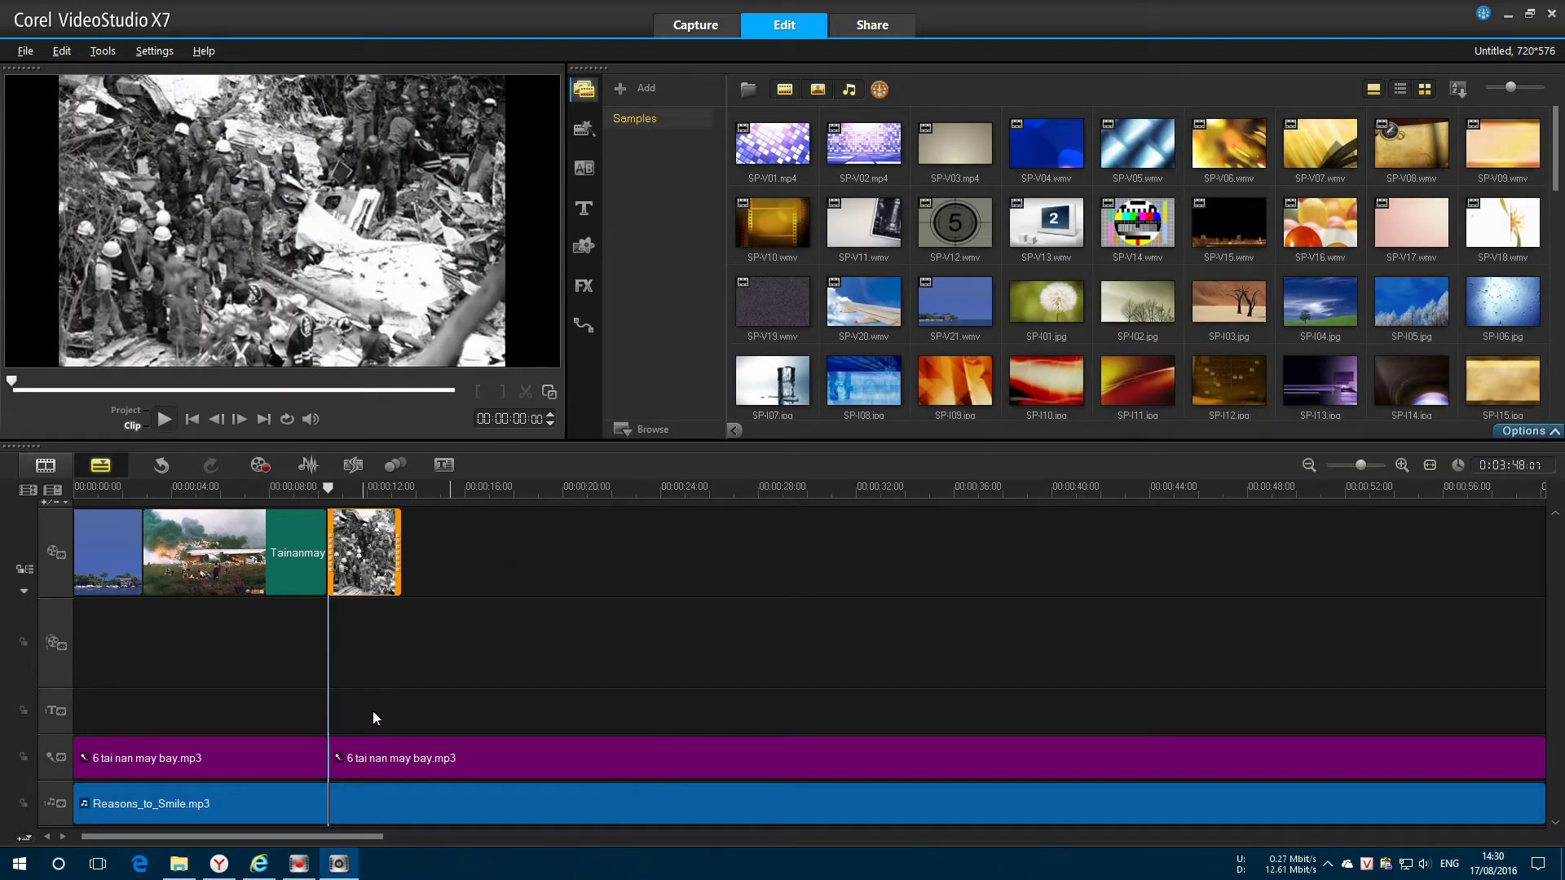
Step: Split the second narration clip at 00:00:15:20 and extend Tainanmaybay2.jpg so it ends at that split
left_click(423, 758)
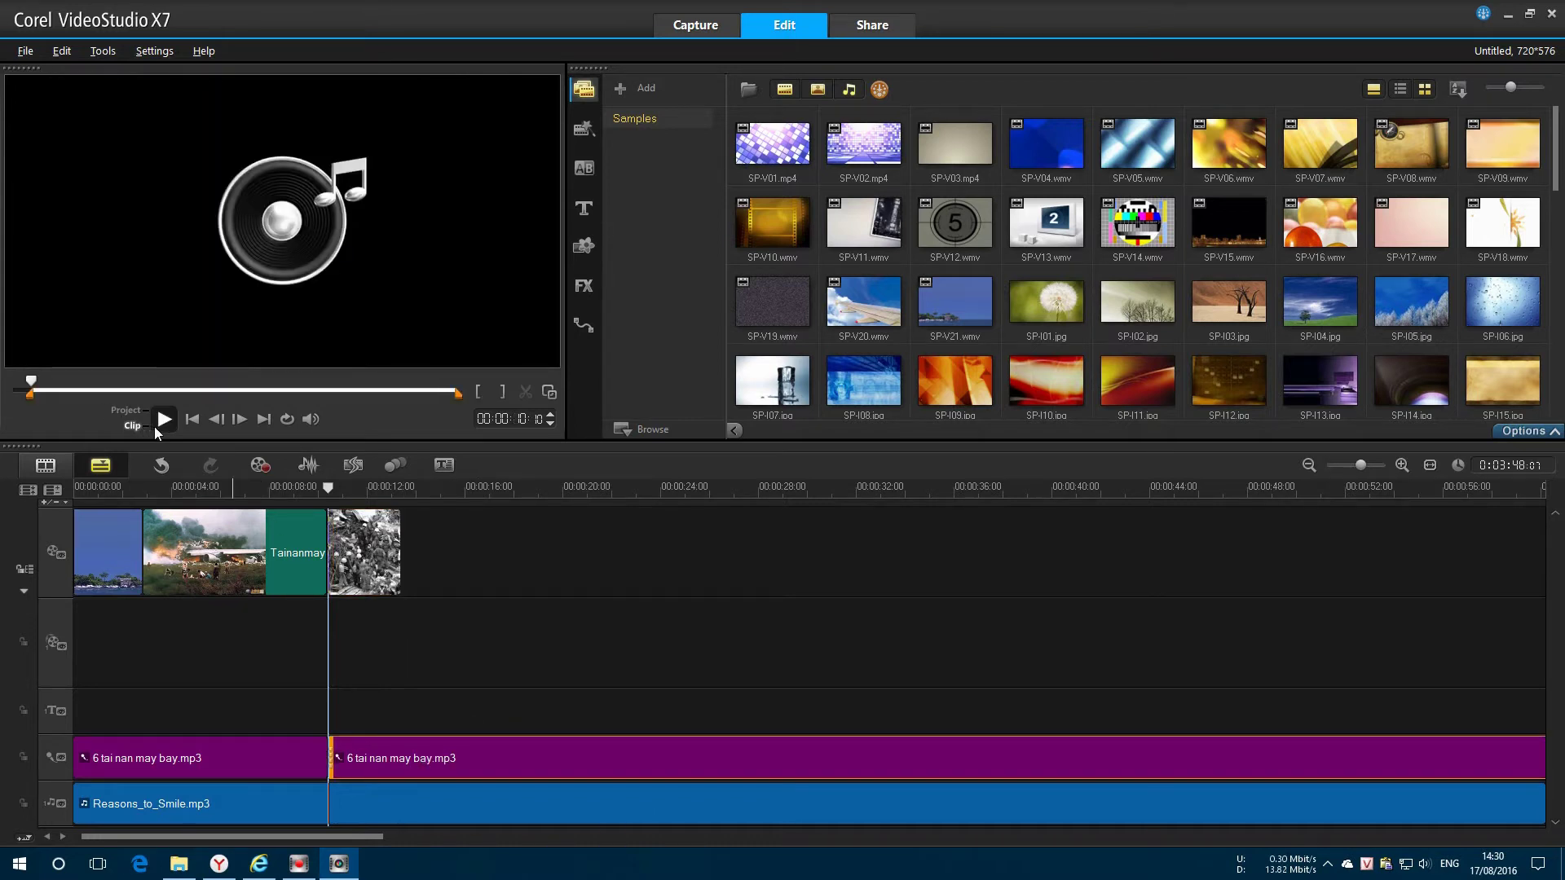
left_click(163, 419)
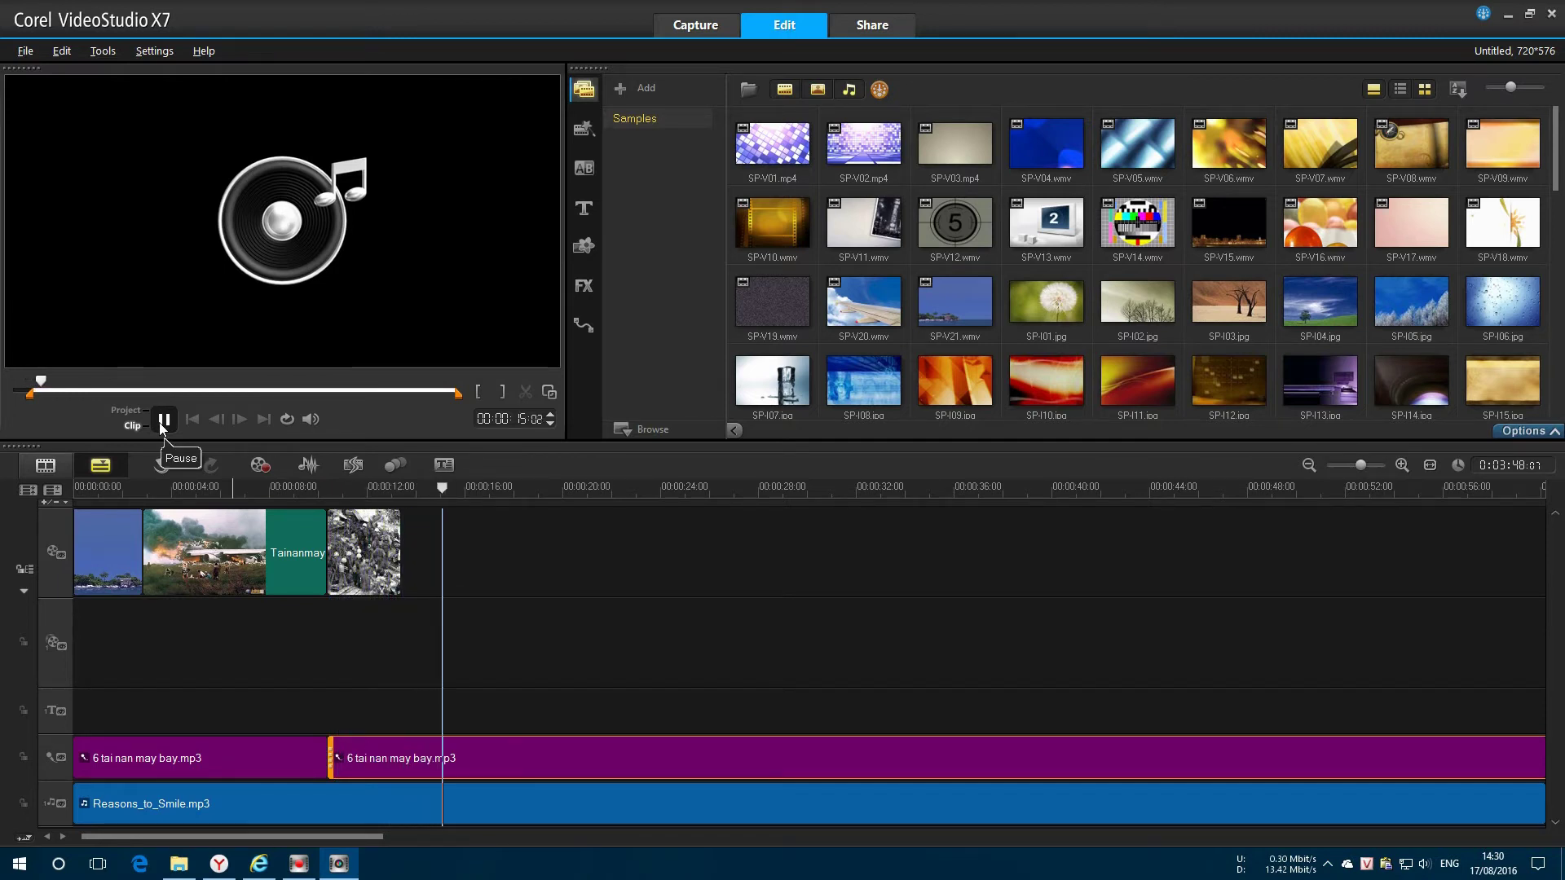
left_click(163, 420)
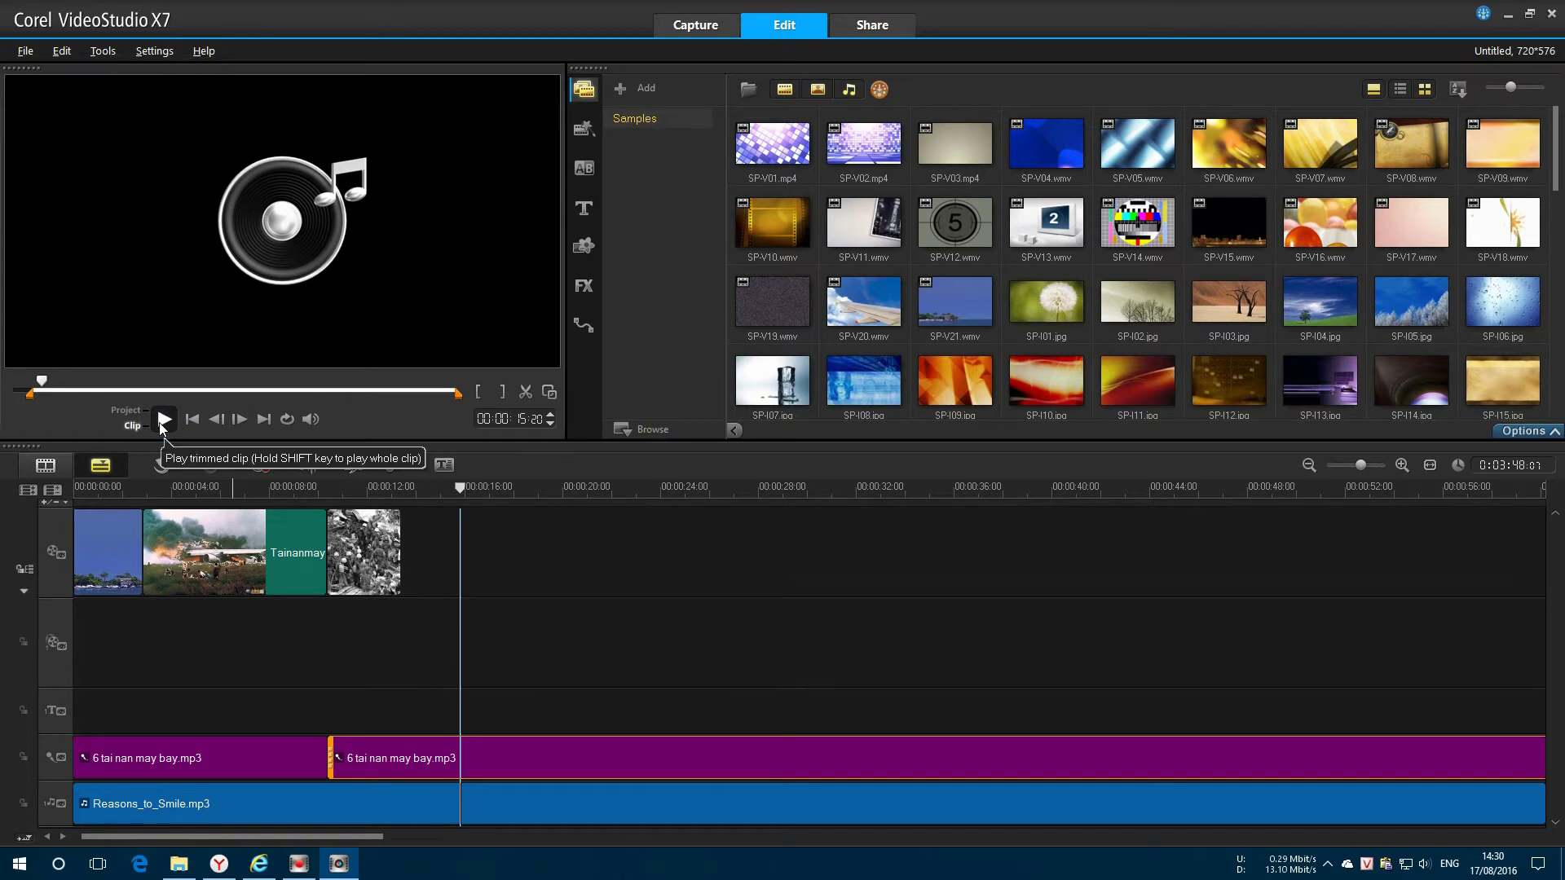
left_click(526, 395)
left_click(376, 561)
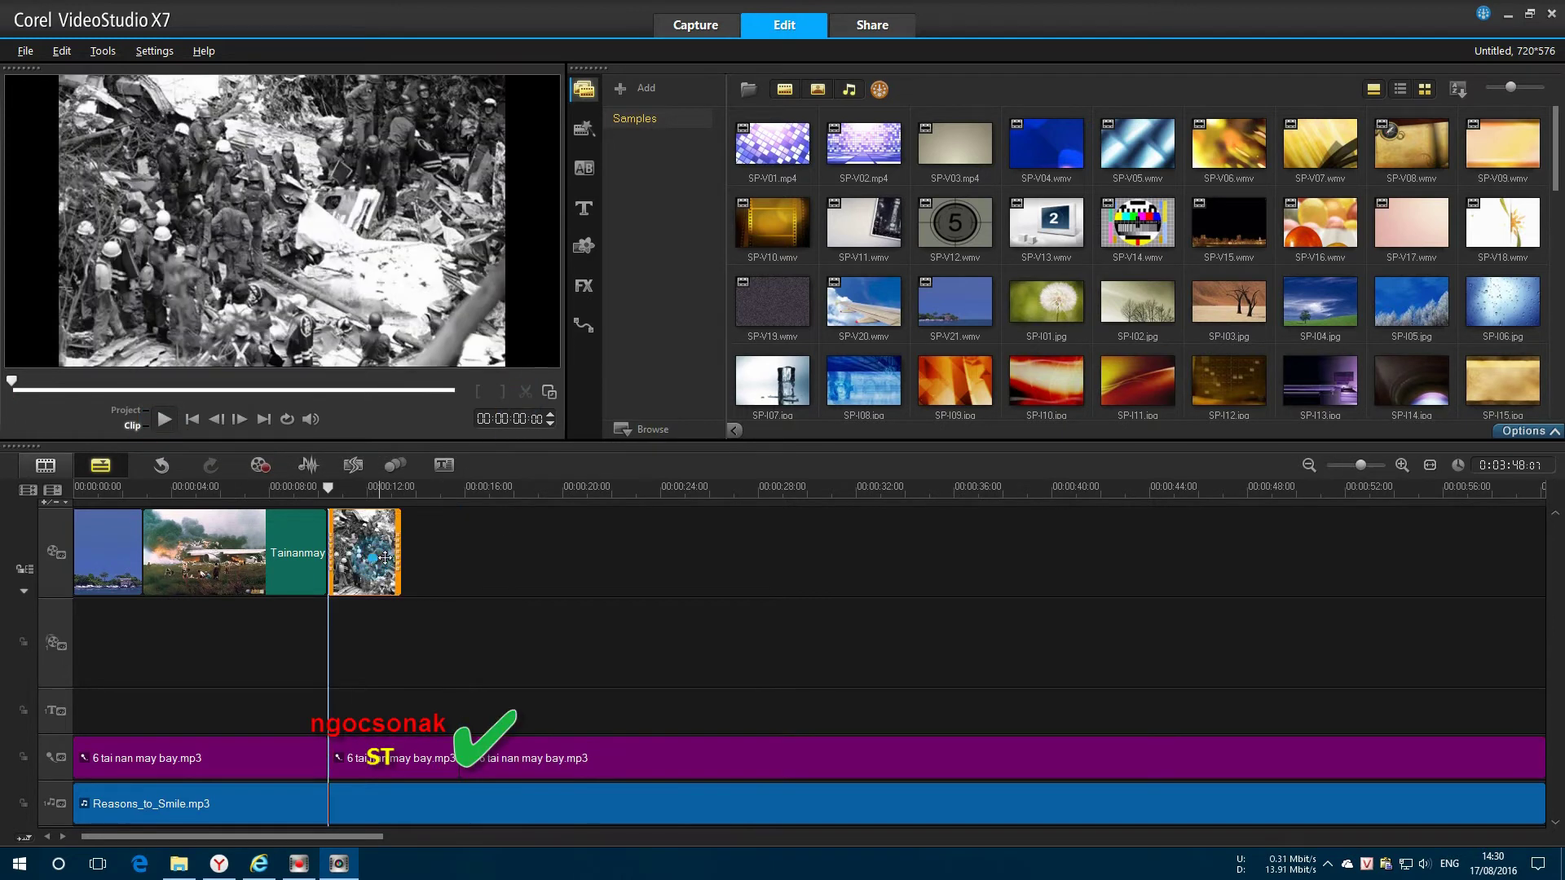
left_click_drag(398, 553, 459, 551)
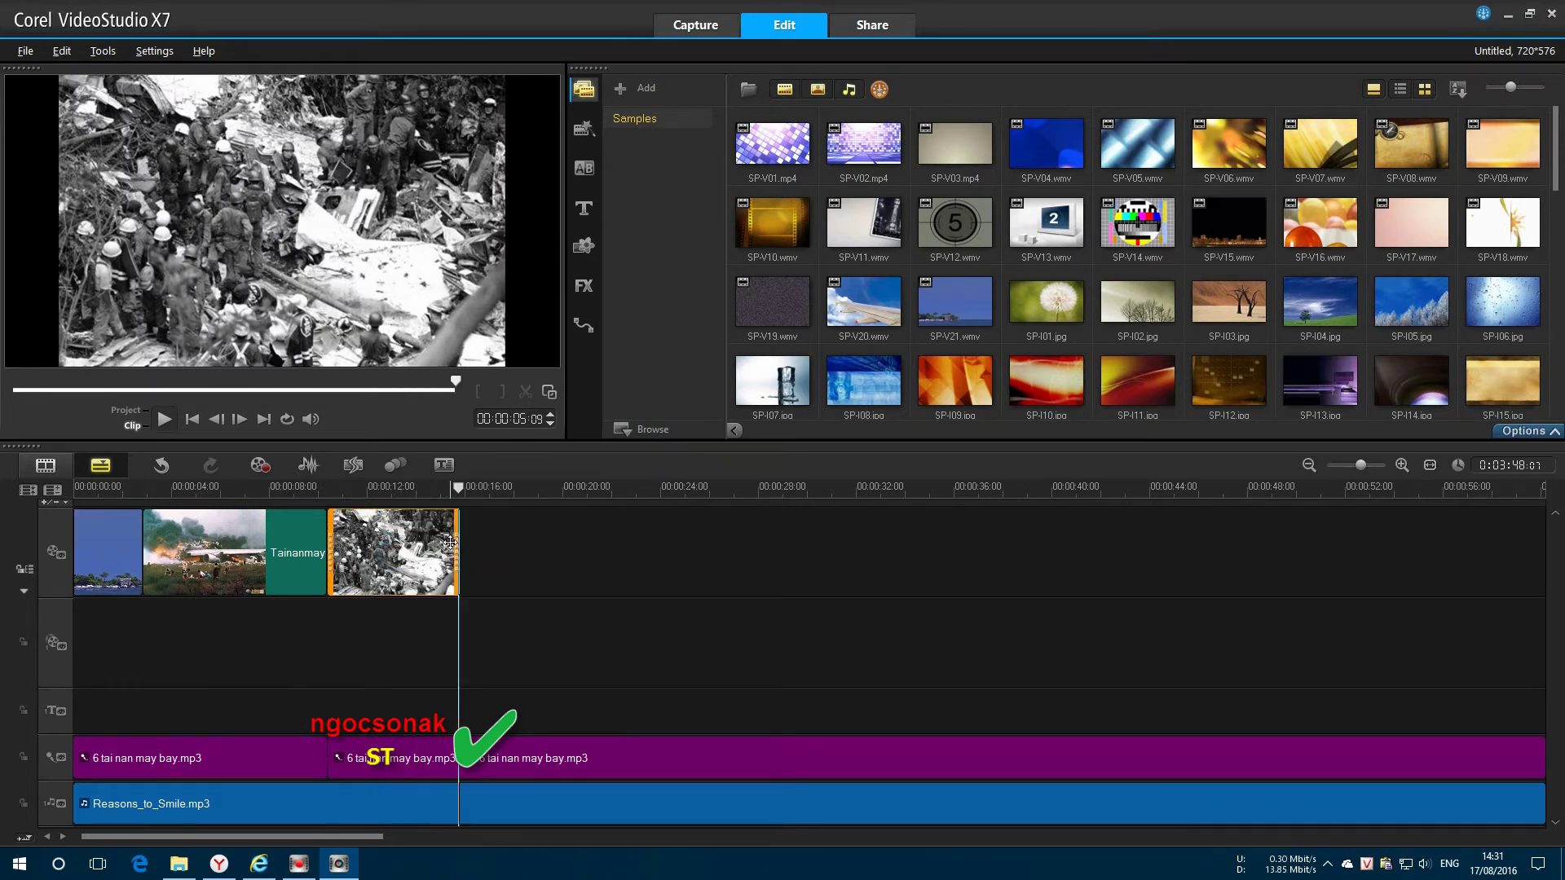
Step: Add logo-vid.png to the overlay track from zero to about 17 seconds and position it in the frame's lower-right corner
mouse_move(199, 868)
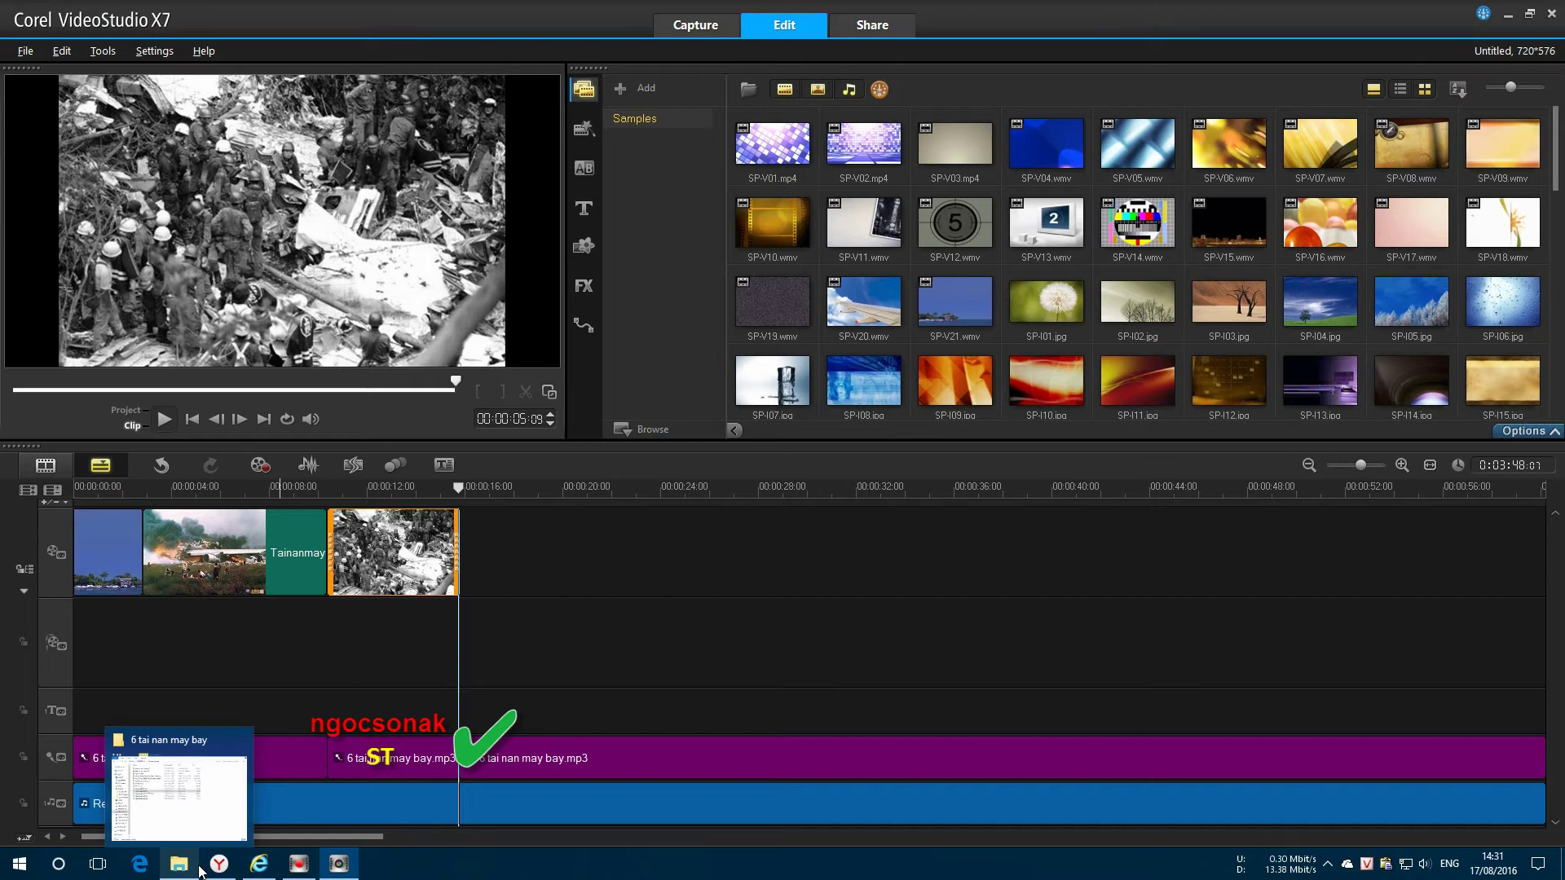
left_click(195, 869)
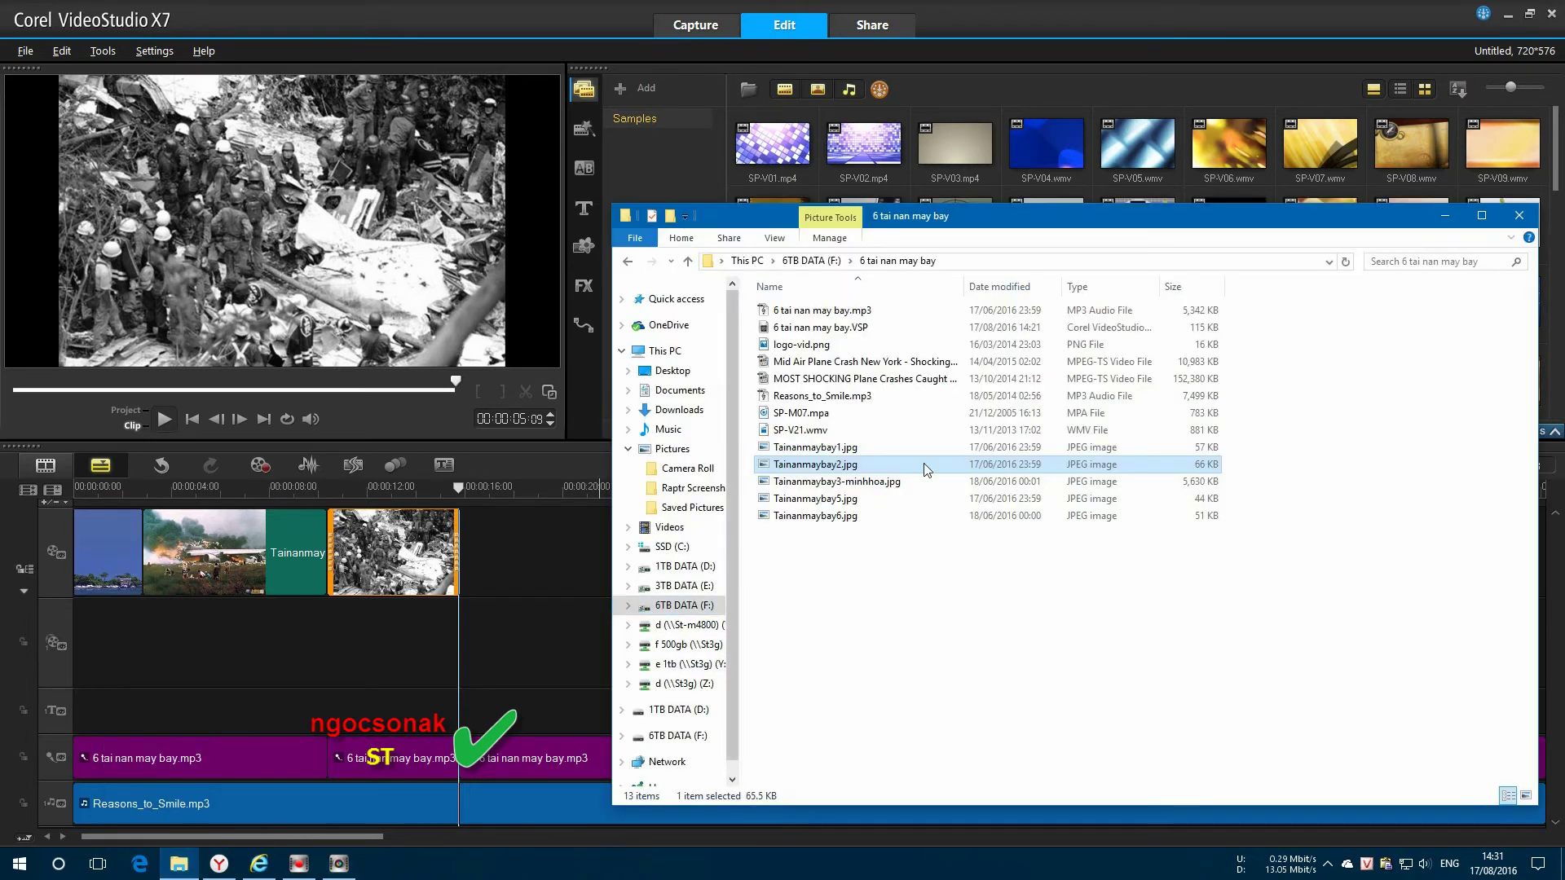
left_click(861, 597)
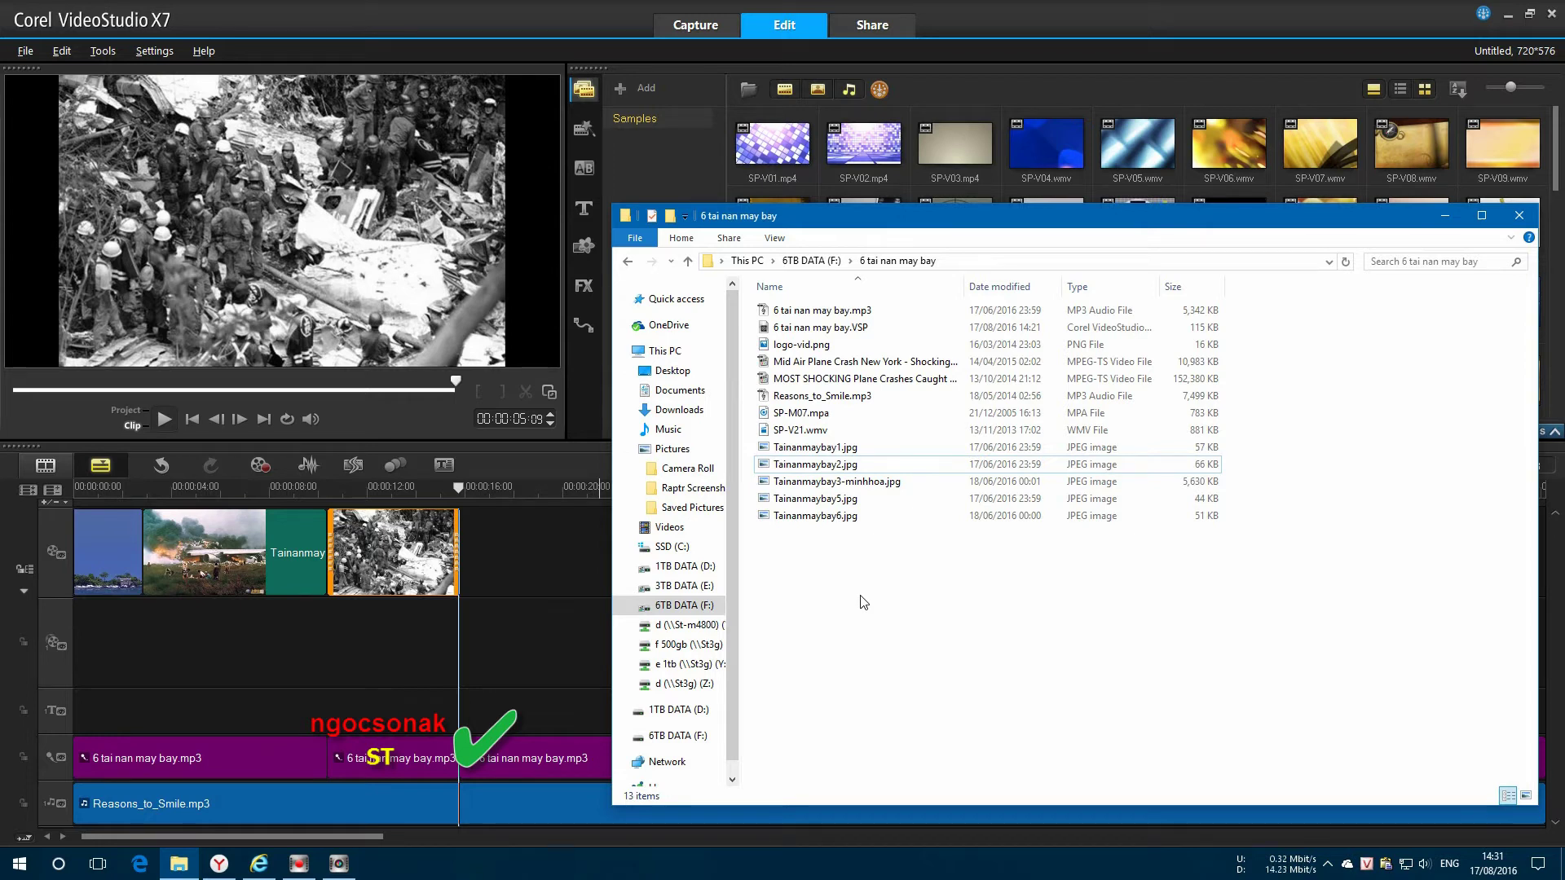
left_click_drag(794, 345, 501, 643)
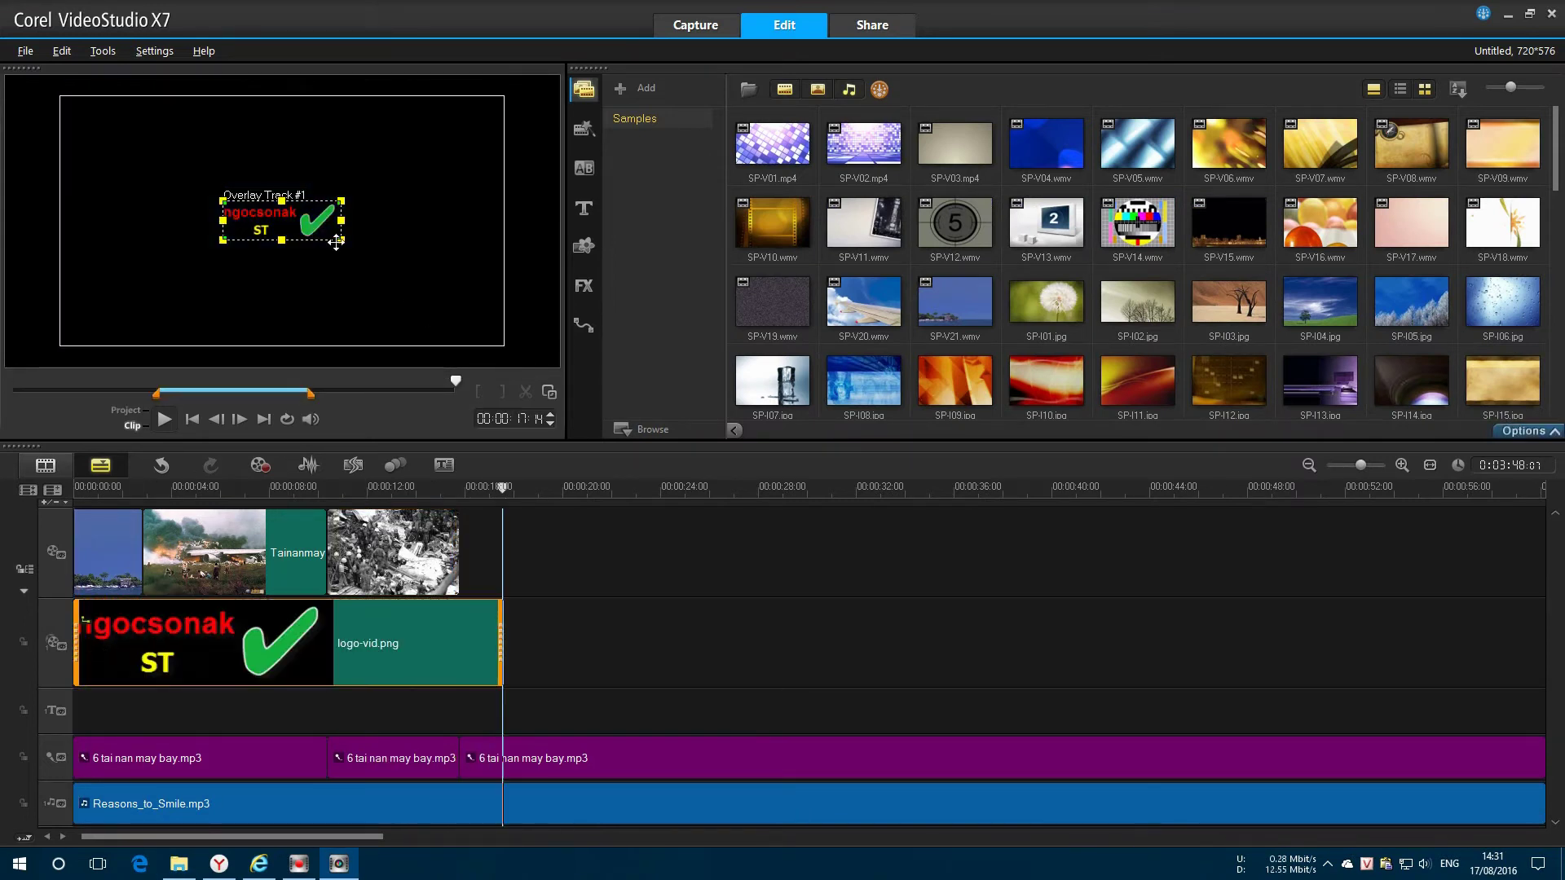
left_click_drag(336, 242, 457, 310)
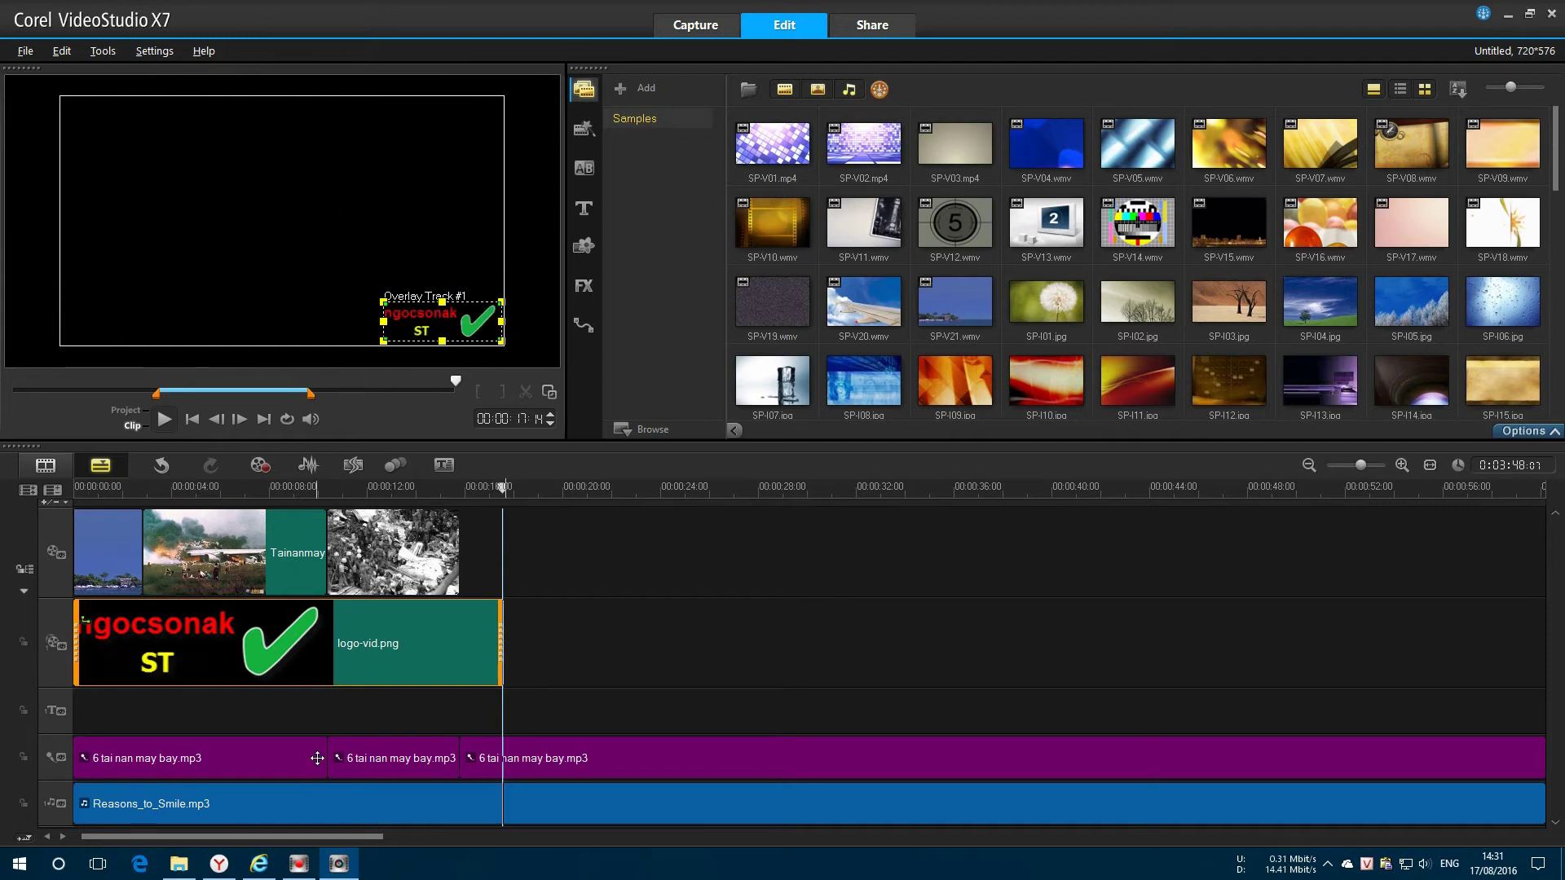
left_click(135, 716)
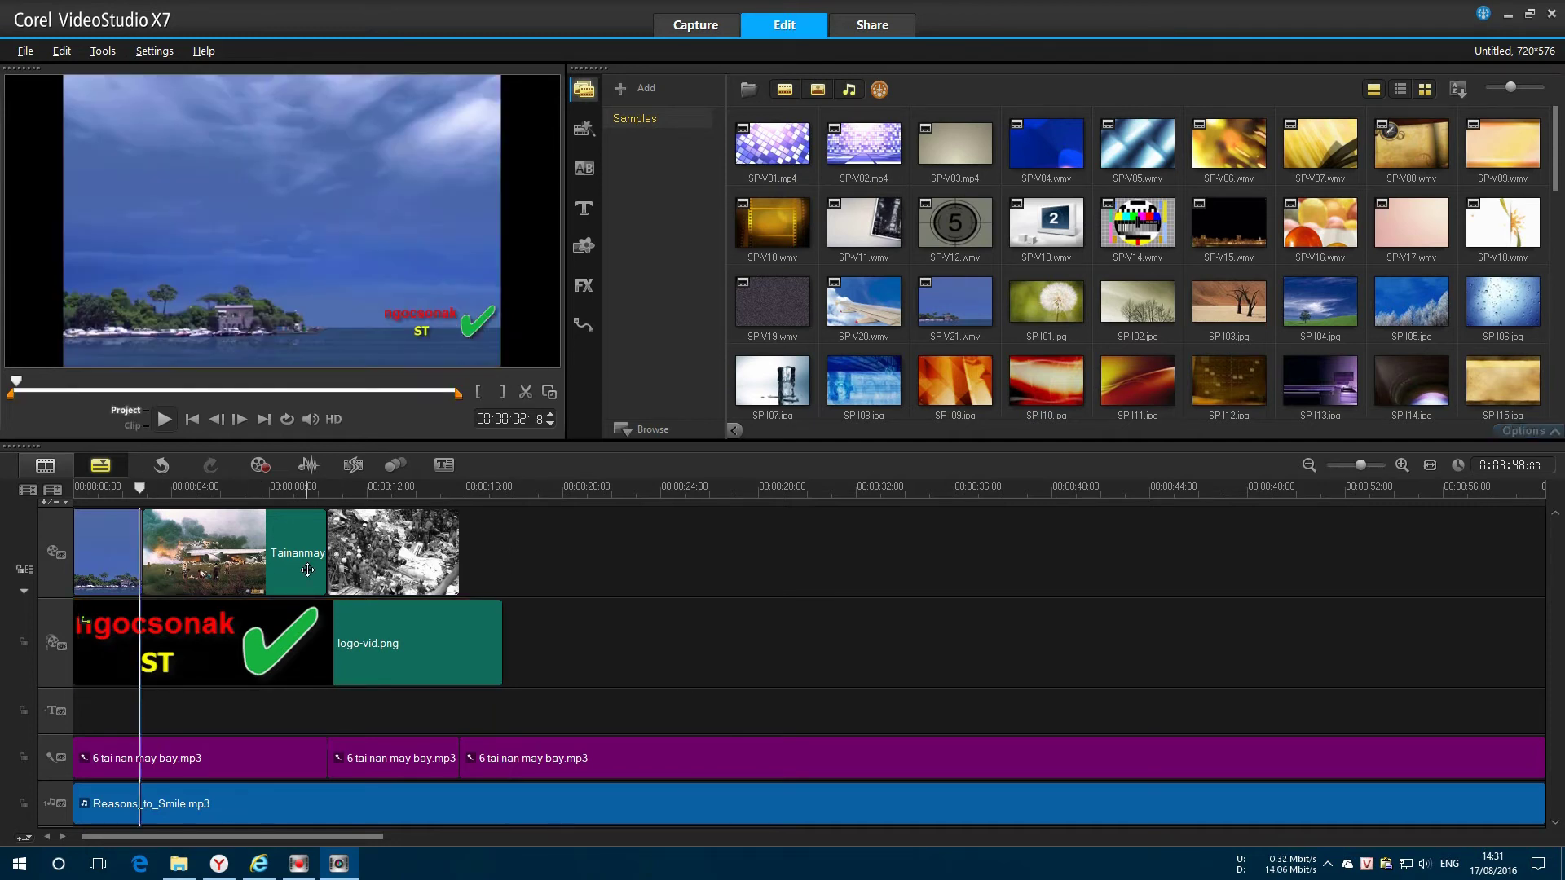
left_click(286, 558)
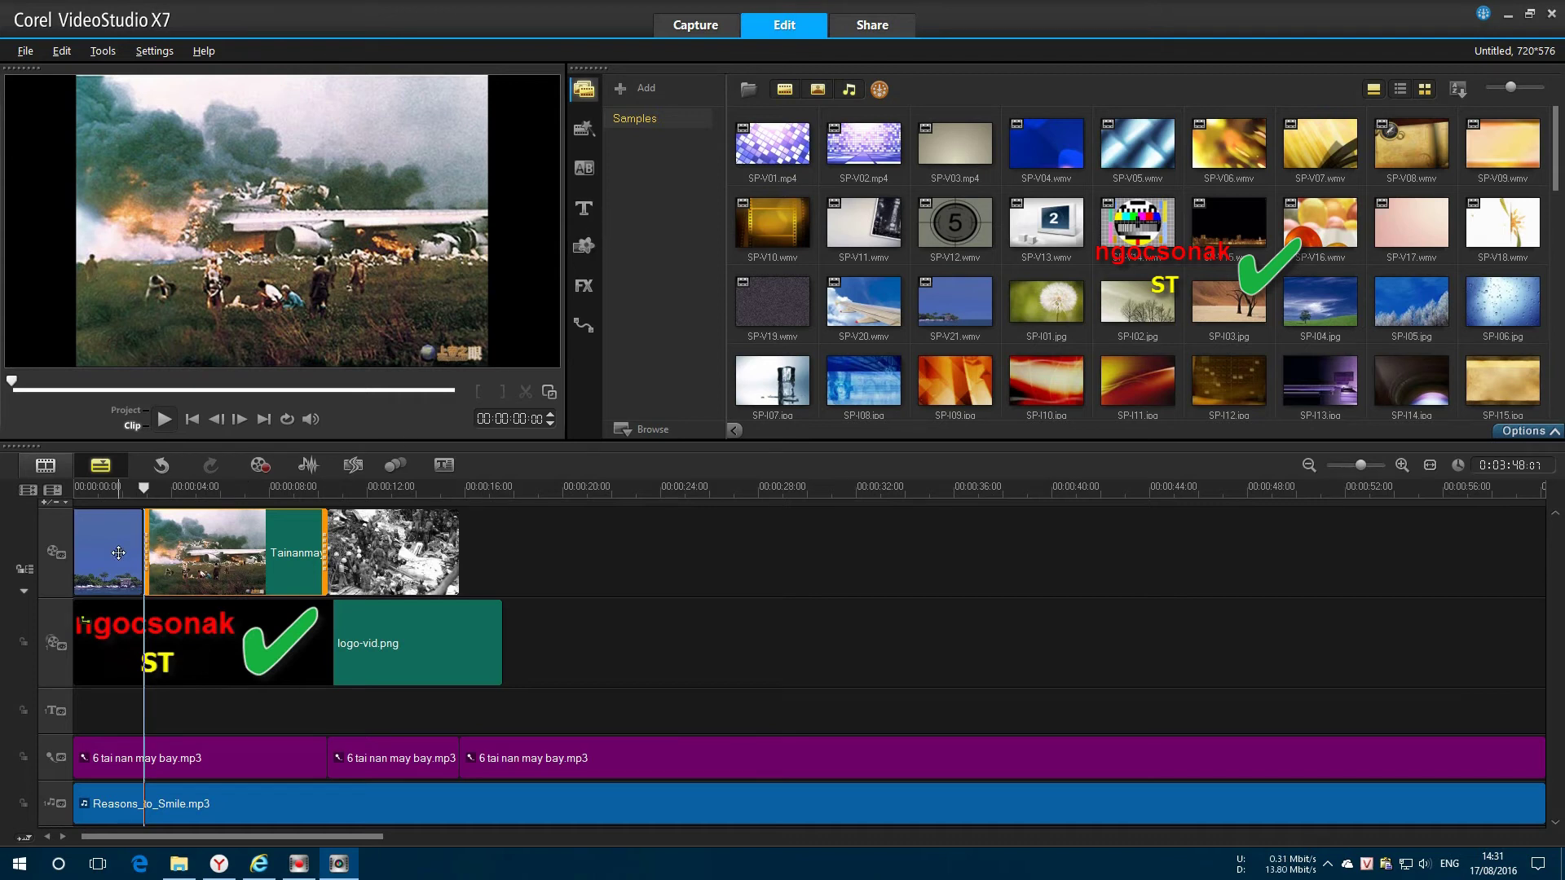
Step: Add a title reading "Typing your text" on the title track at the start of Tainanmaybay2.jpg
left_click(375, 543)
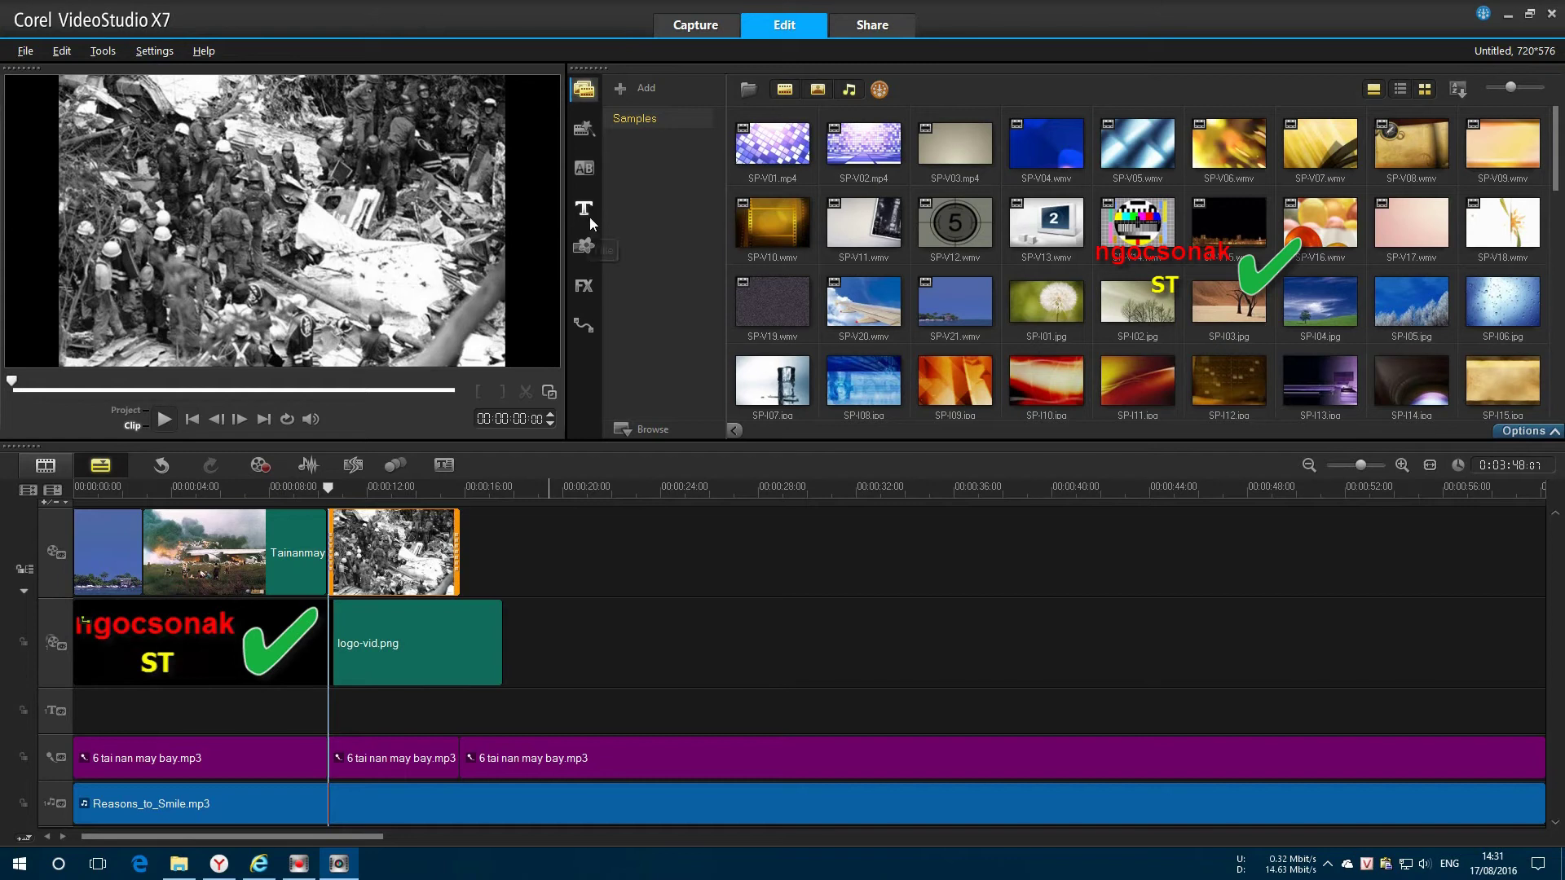
left_click(584, 213)
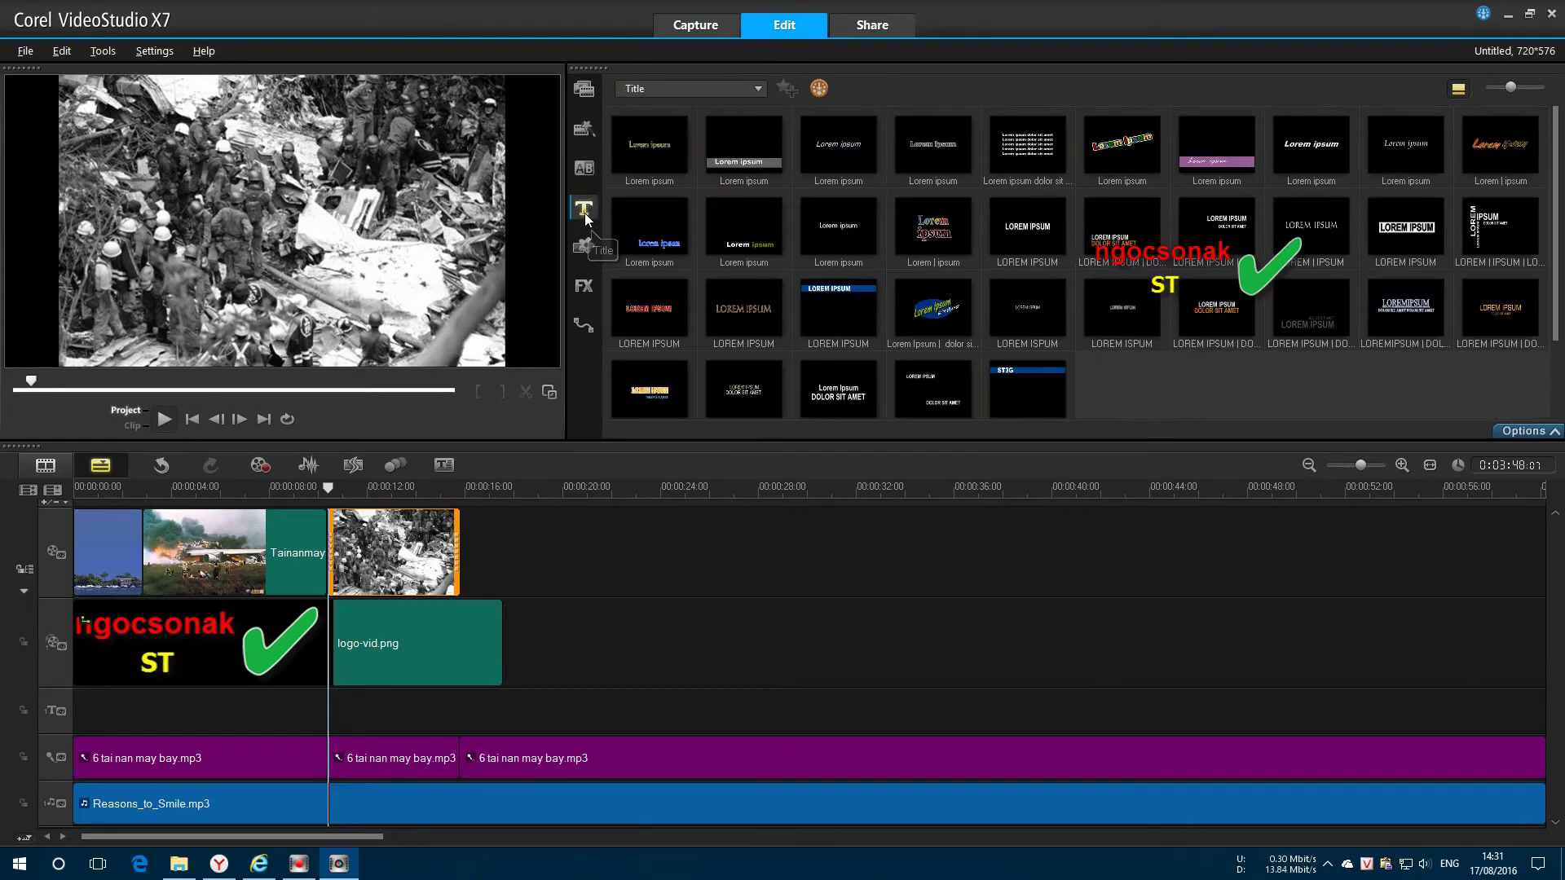
double_click(116, 302)
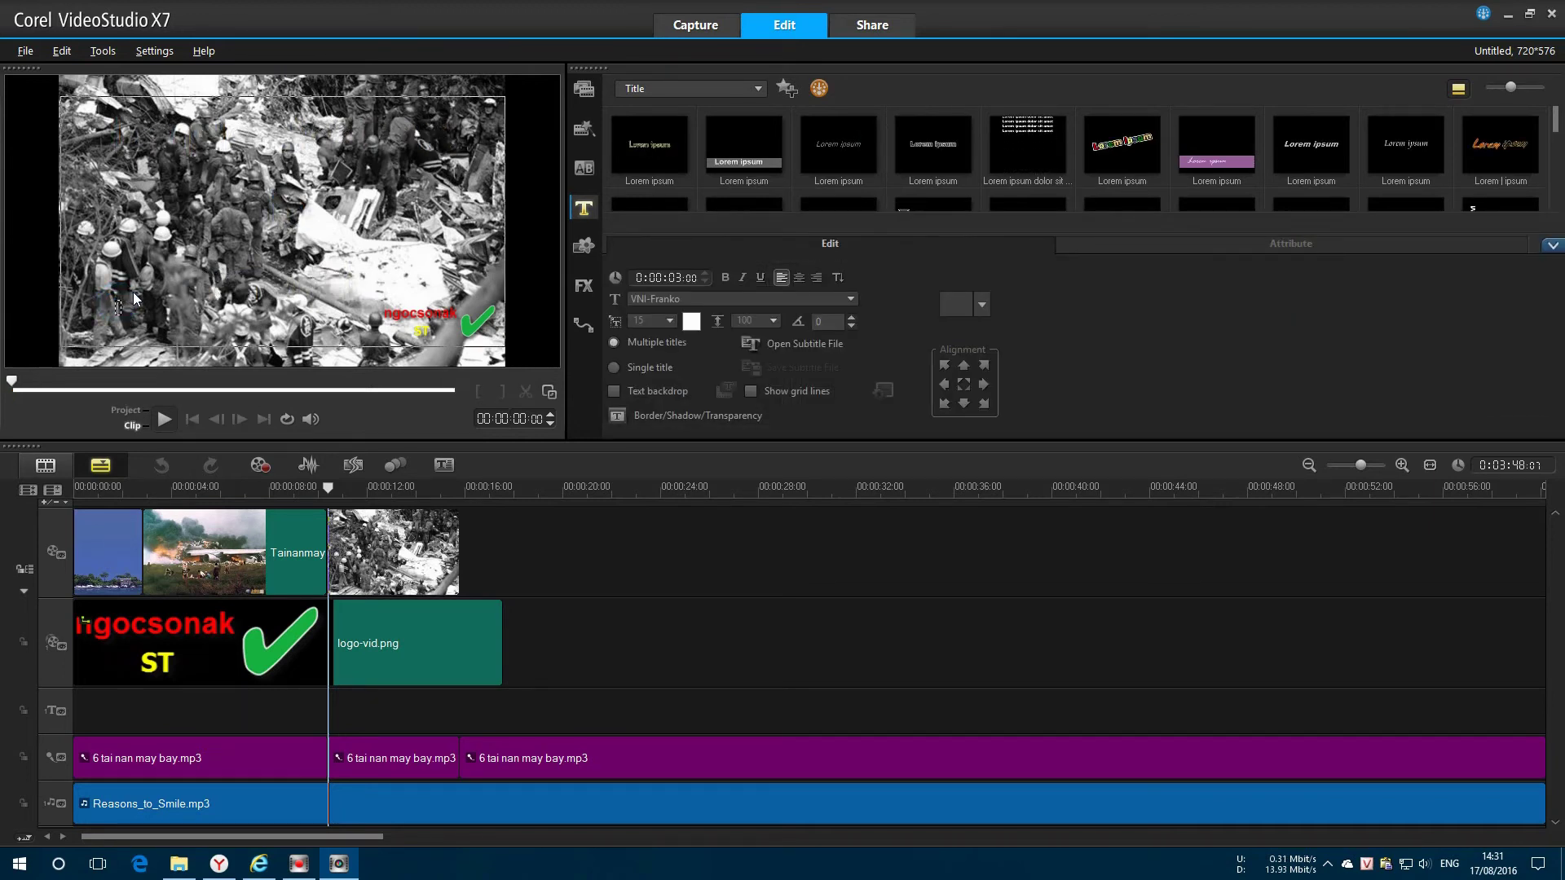
type("Typing")
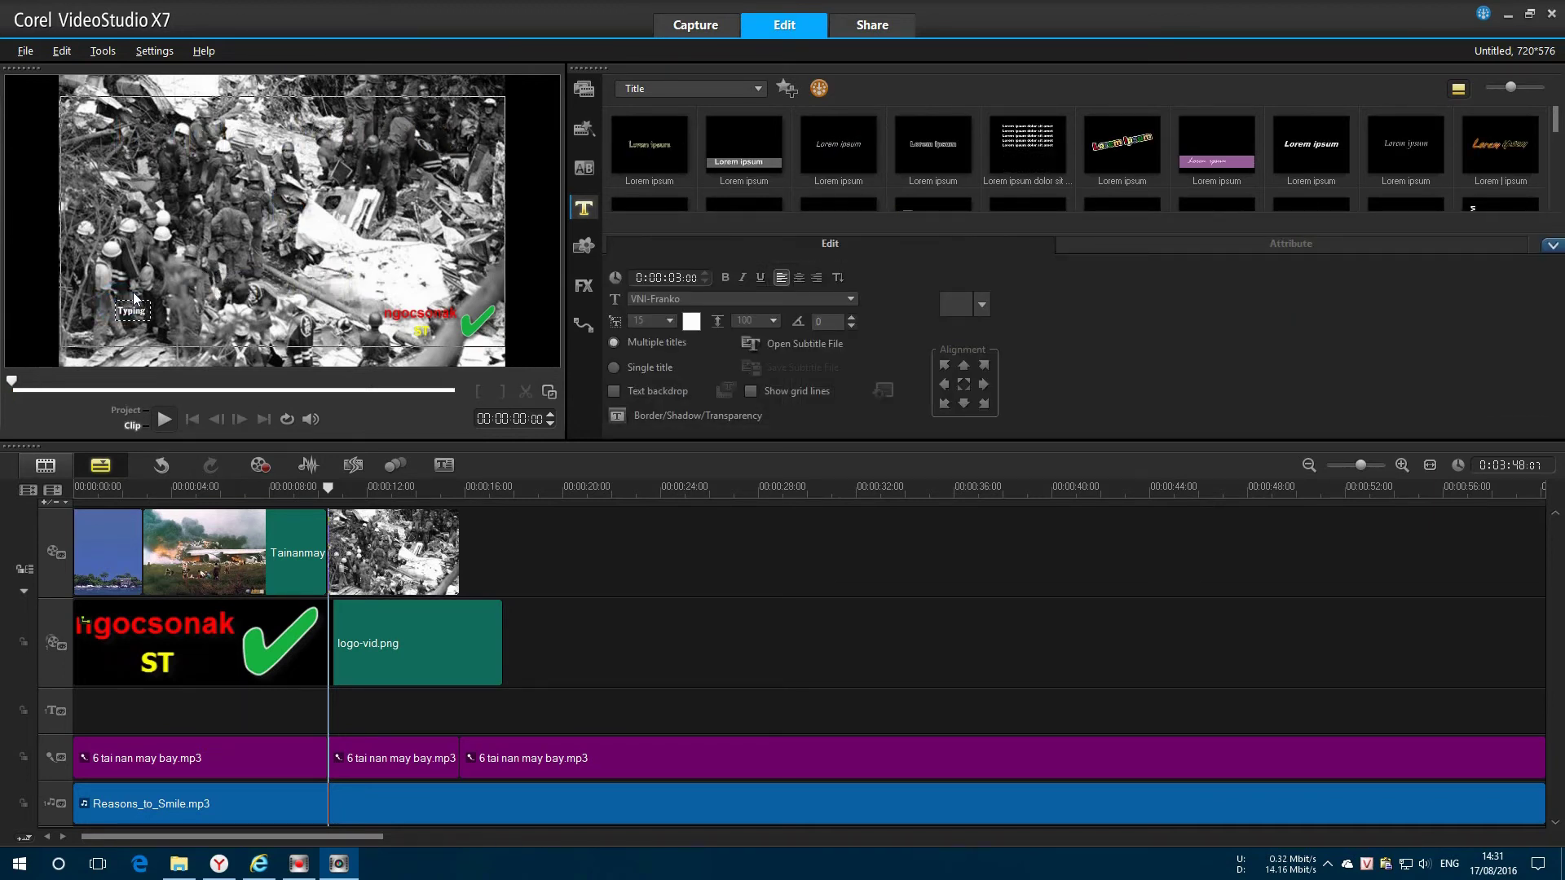
type(" your te")
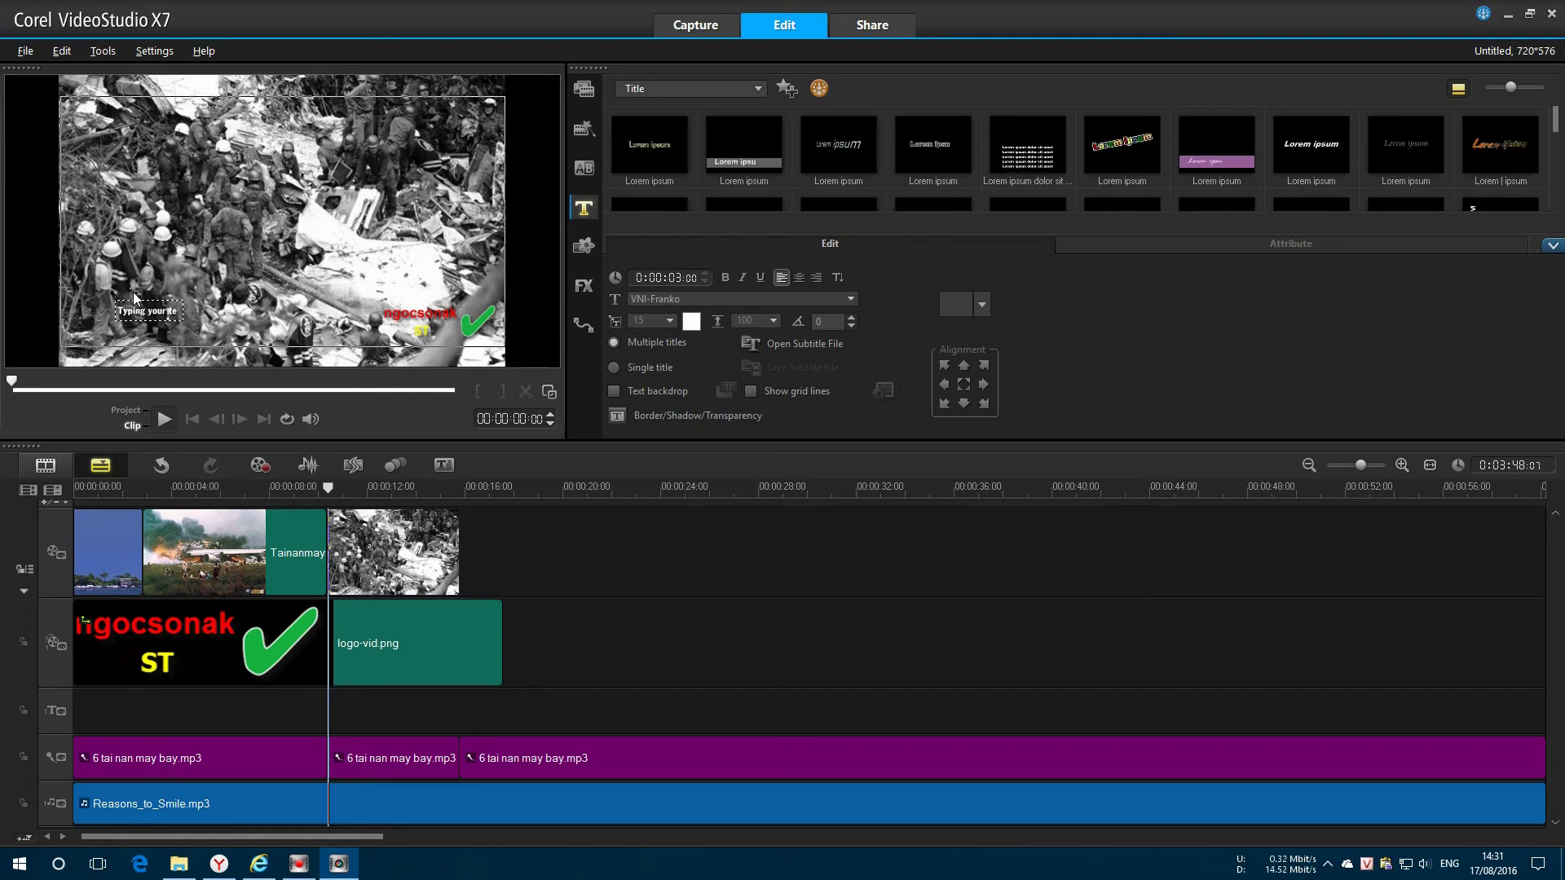
type("xt")
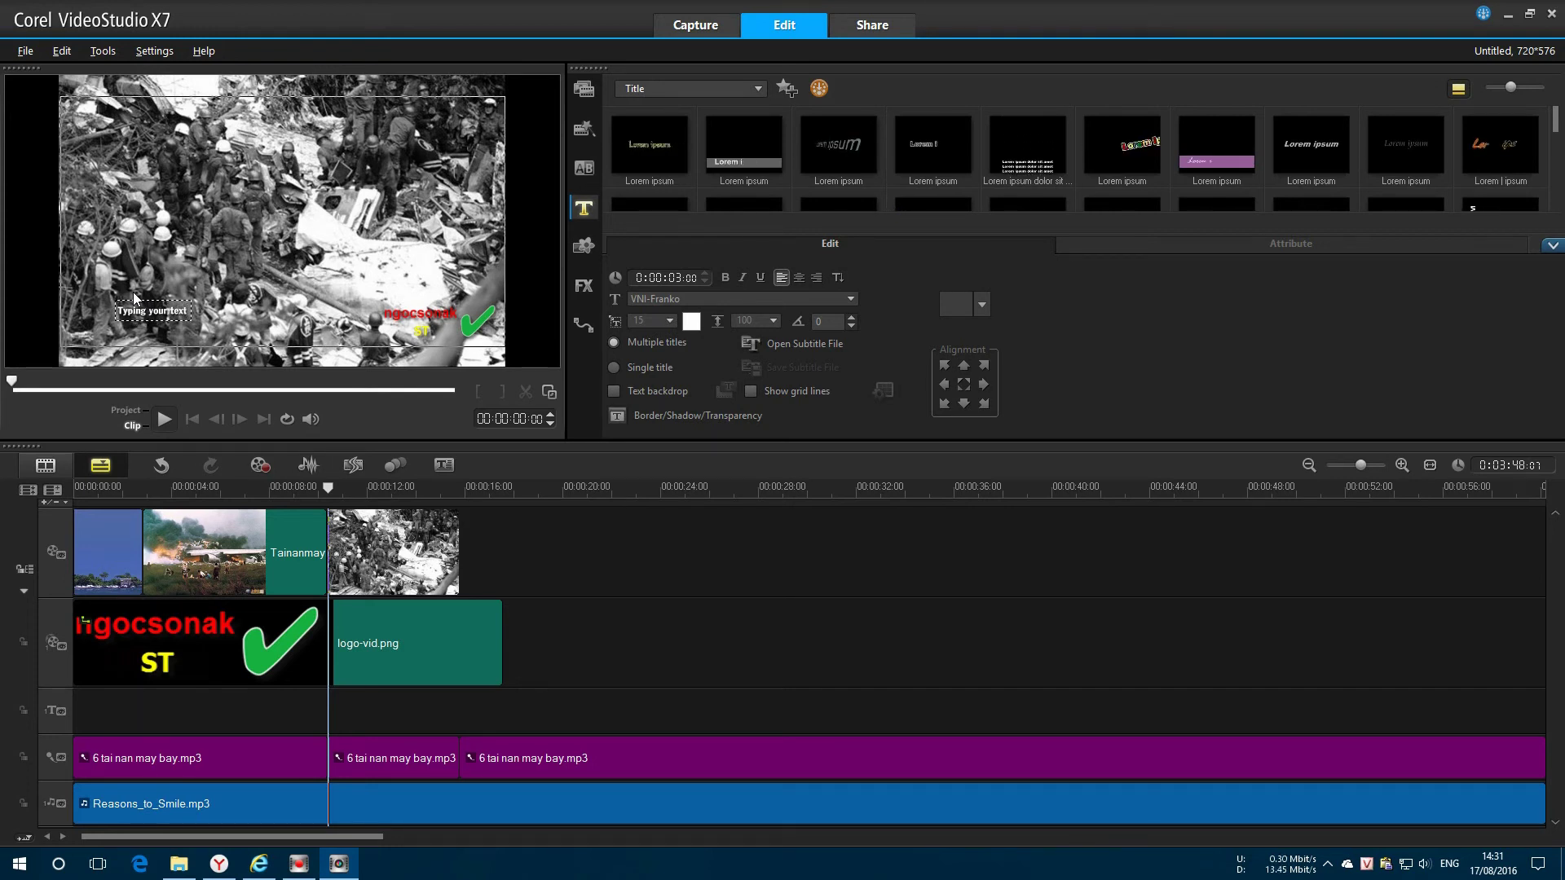
left_click(165, 238)
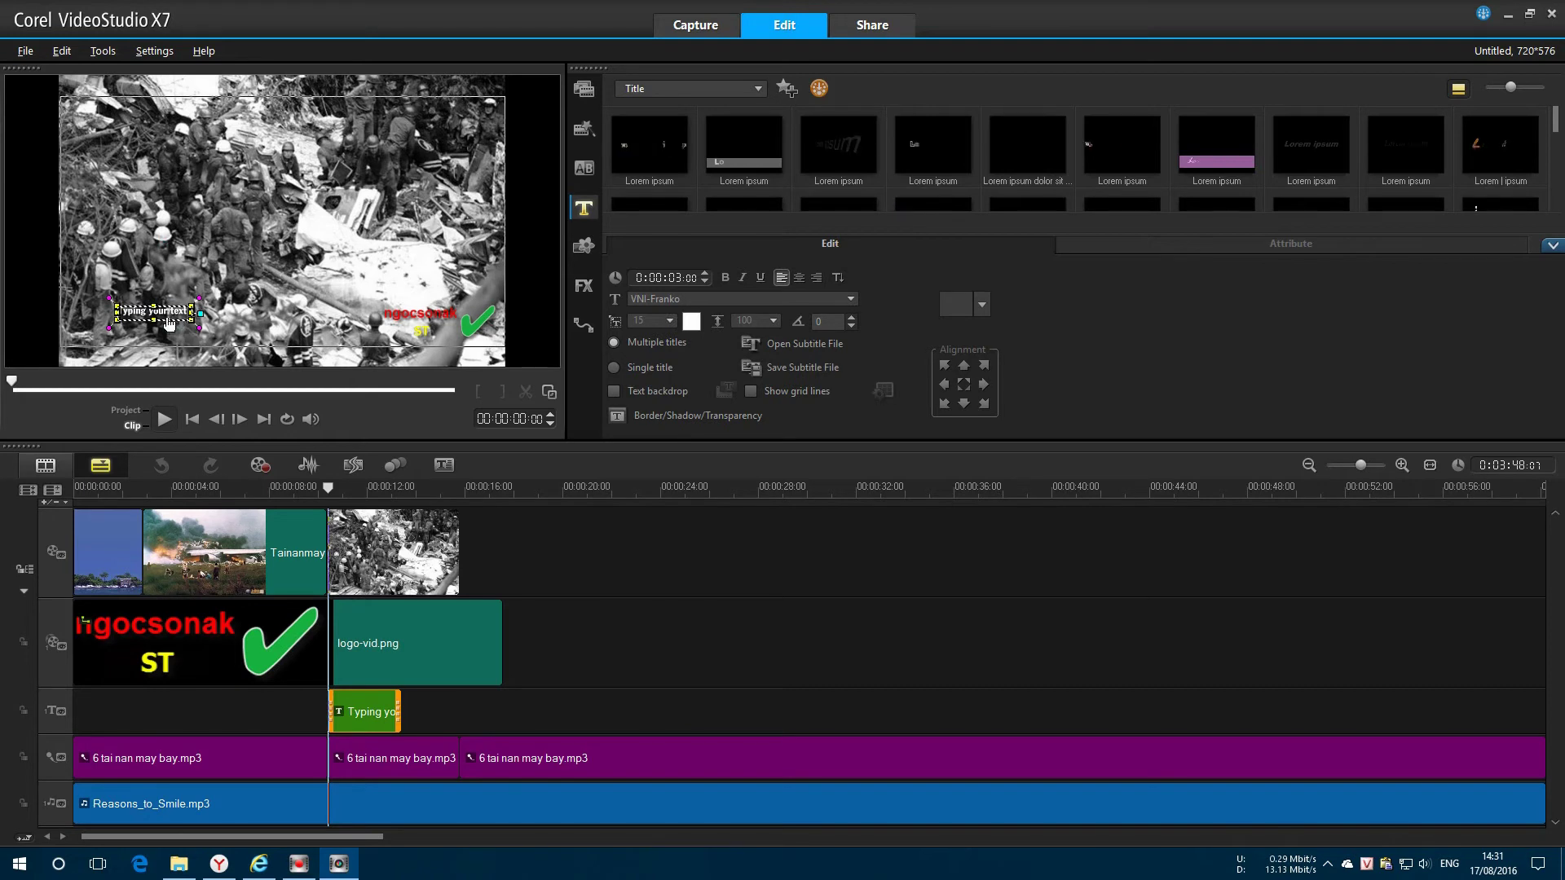
Step: Enlarge the title to font size 44 and colour its text green, leaving the text backdrop off
left_click_drag(155, 311, 320, 276)
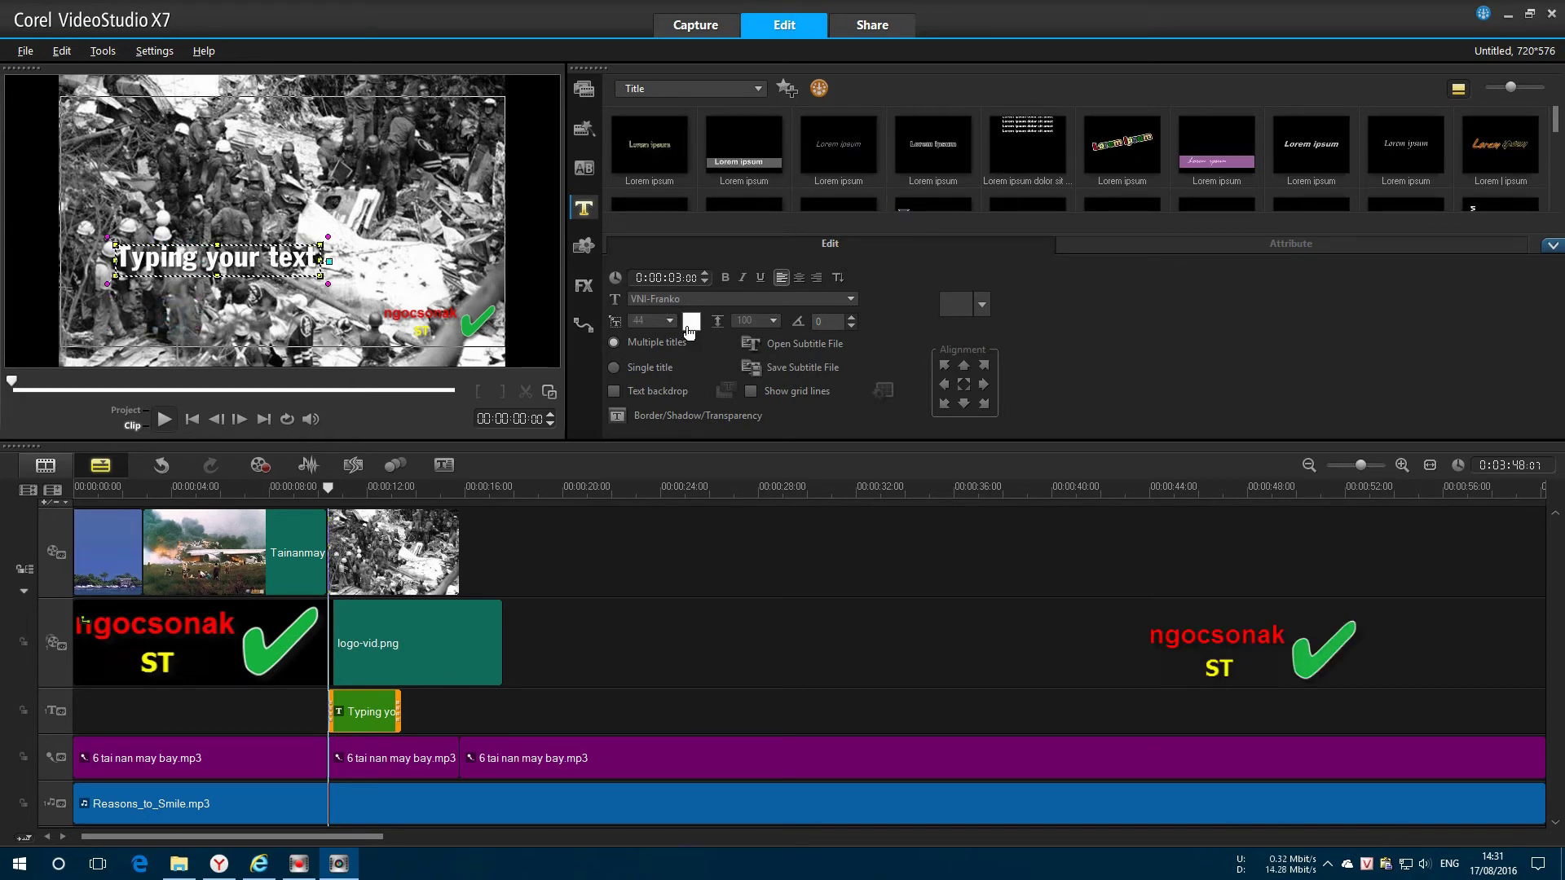
left_click(689, 328)
left_click(751, 362)
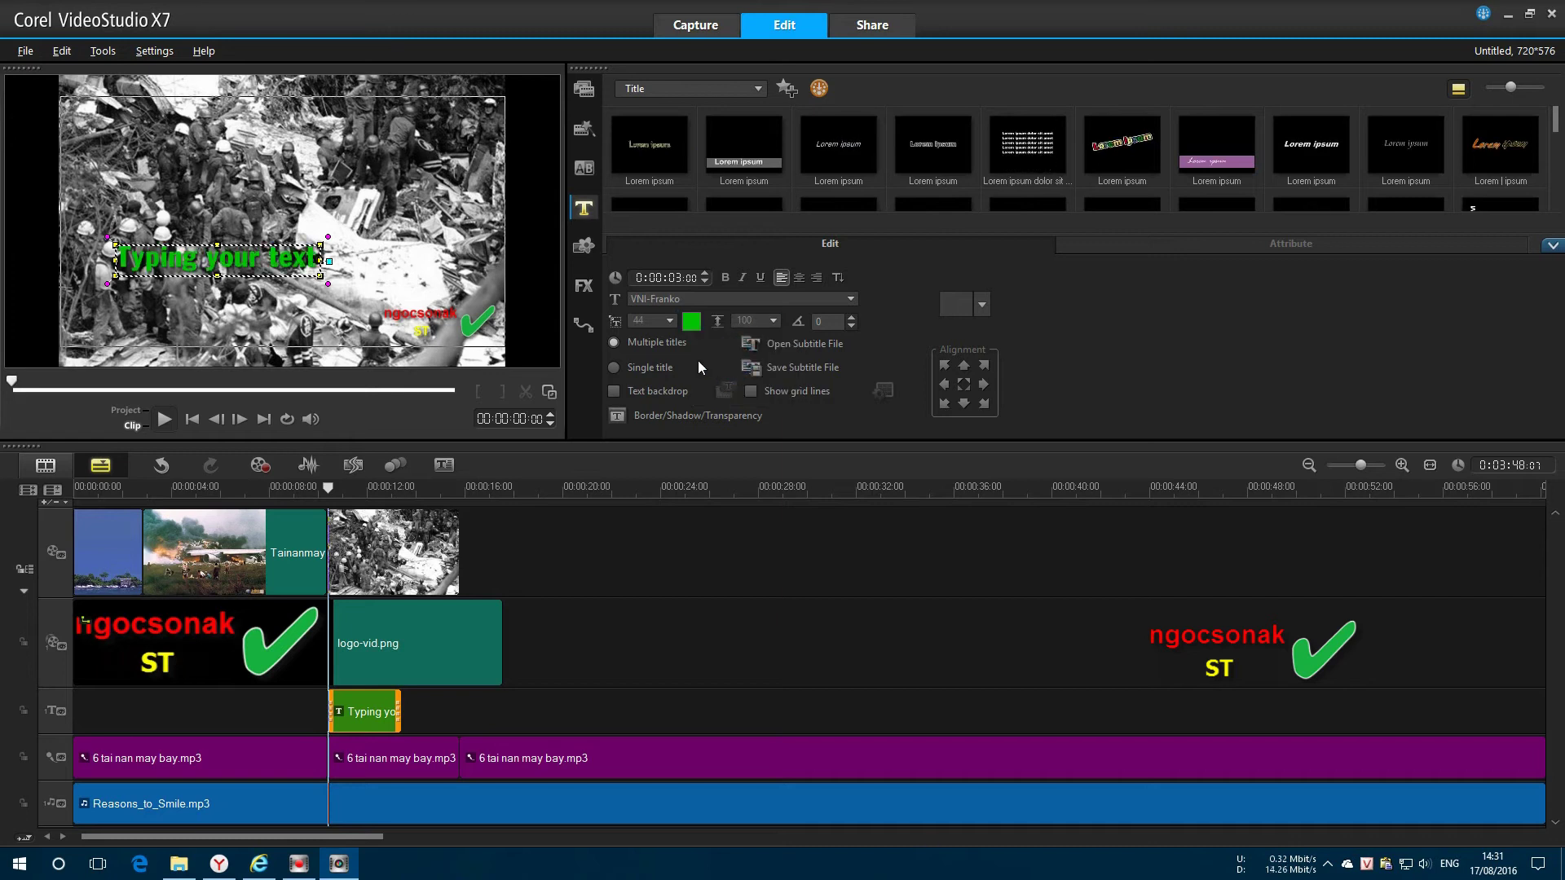
left_click(664, 390)
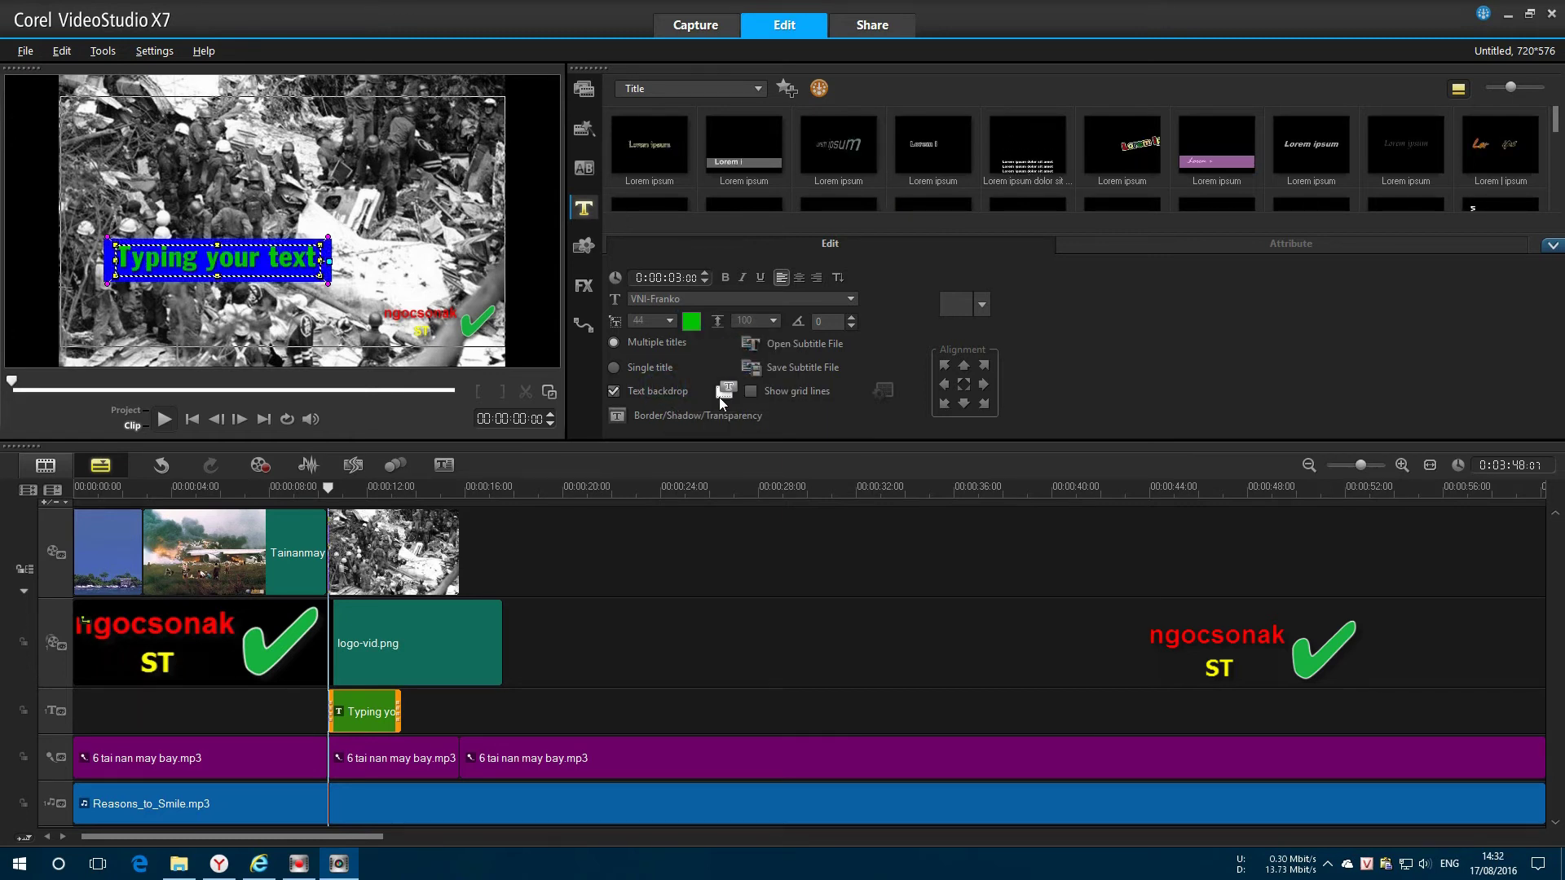
left_click(643, 393)
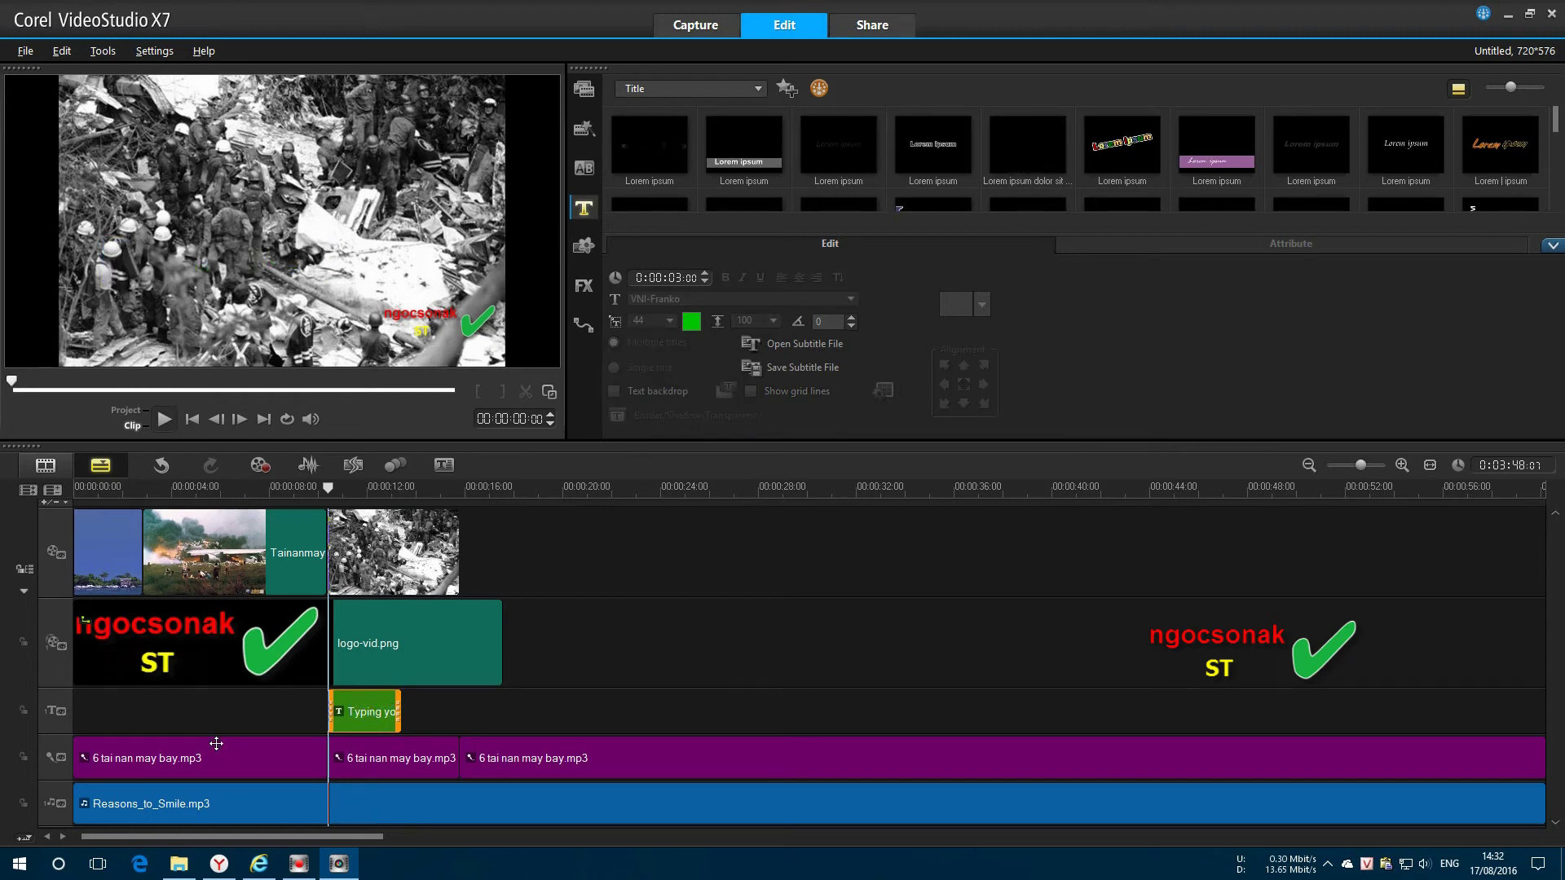
Step: Move the "Typing your text" title clip to the very beginning of the title track
left_click_drag(649, 144, 97, 713)
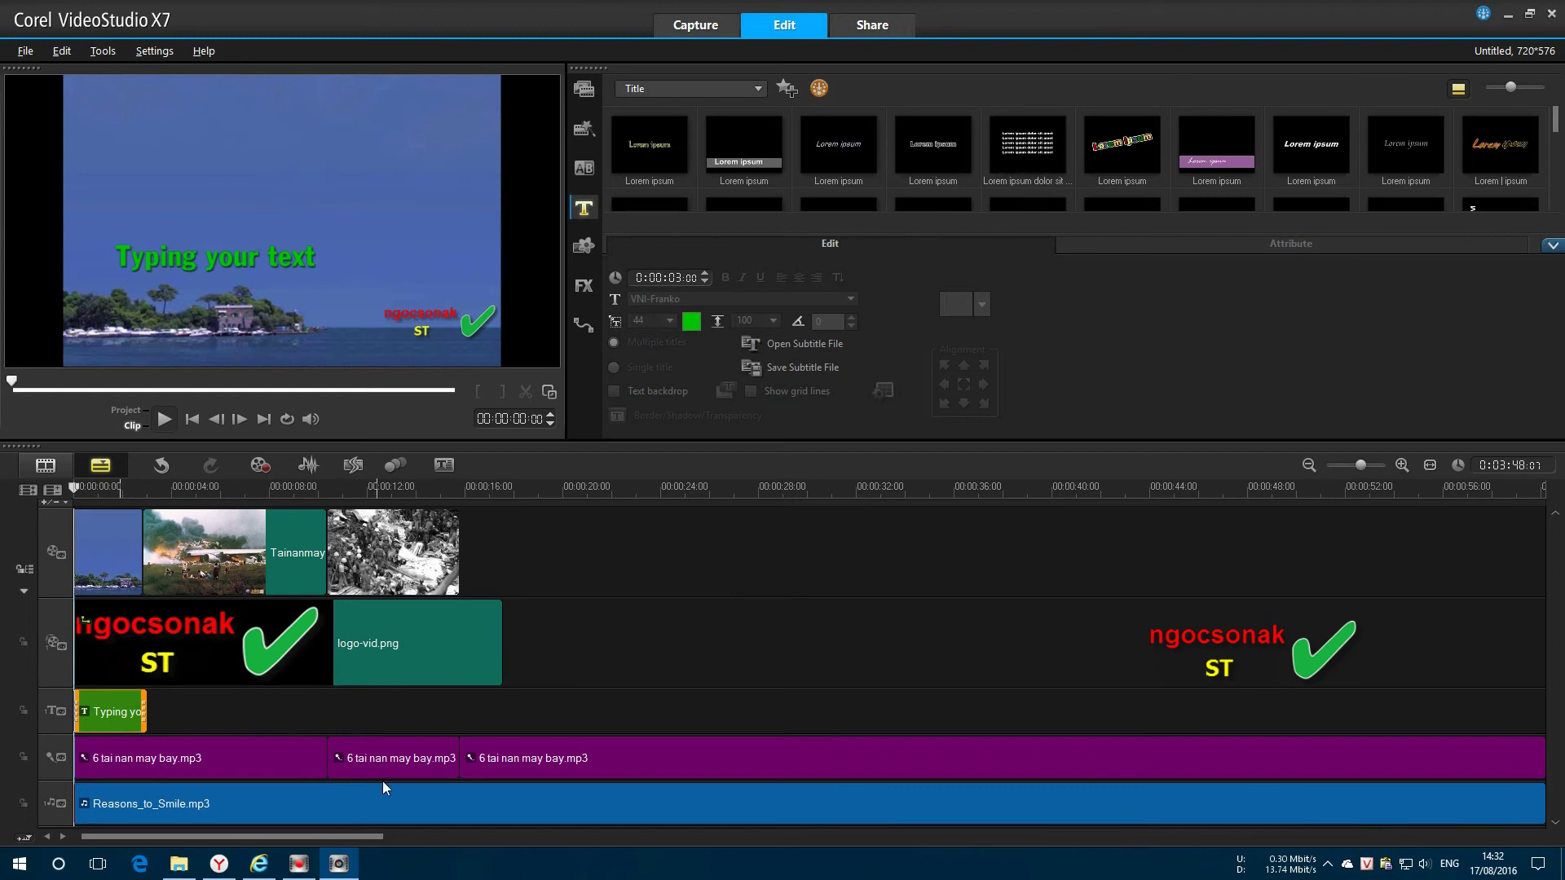
left_click(1431, 466)
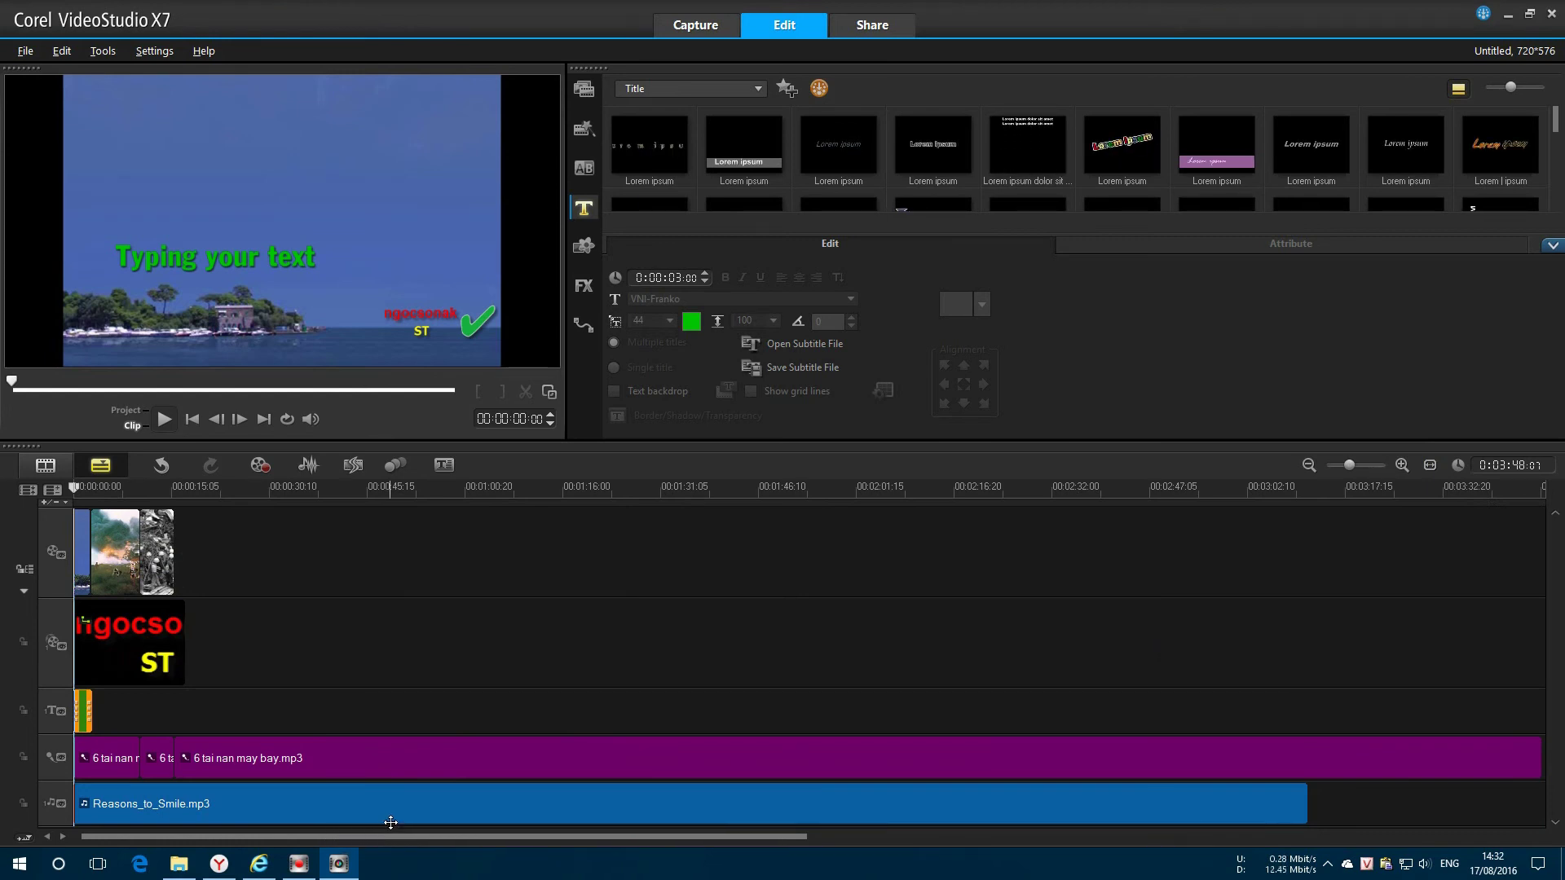
Step: Open the project 6 tai nan may bay.VSP from the 6 tai nan may bay folder in place of the current untitled project
left_click(179, 864)
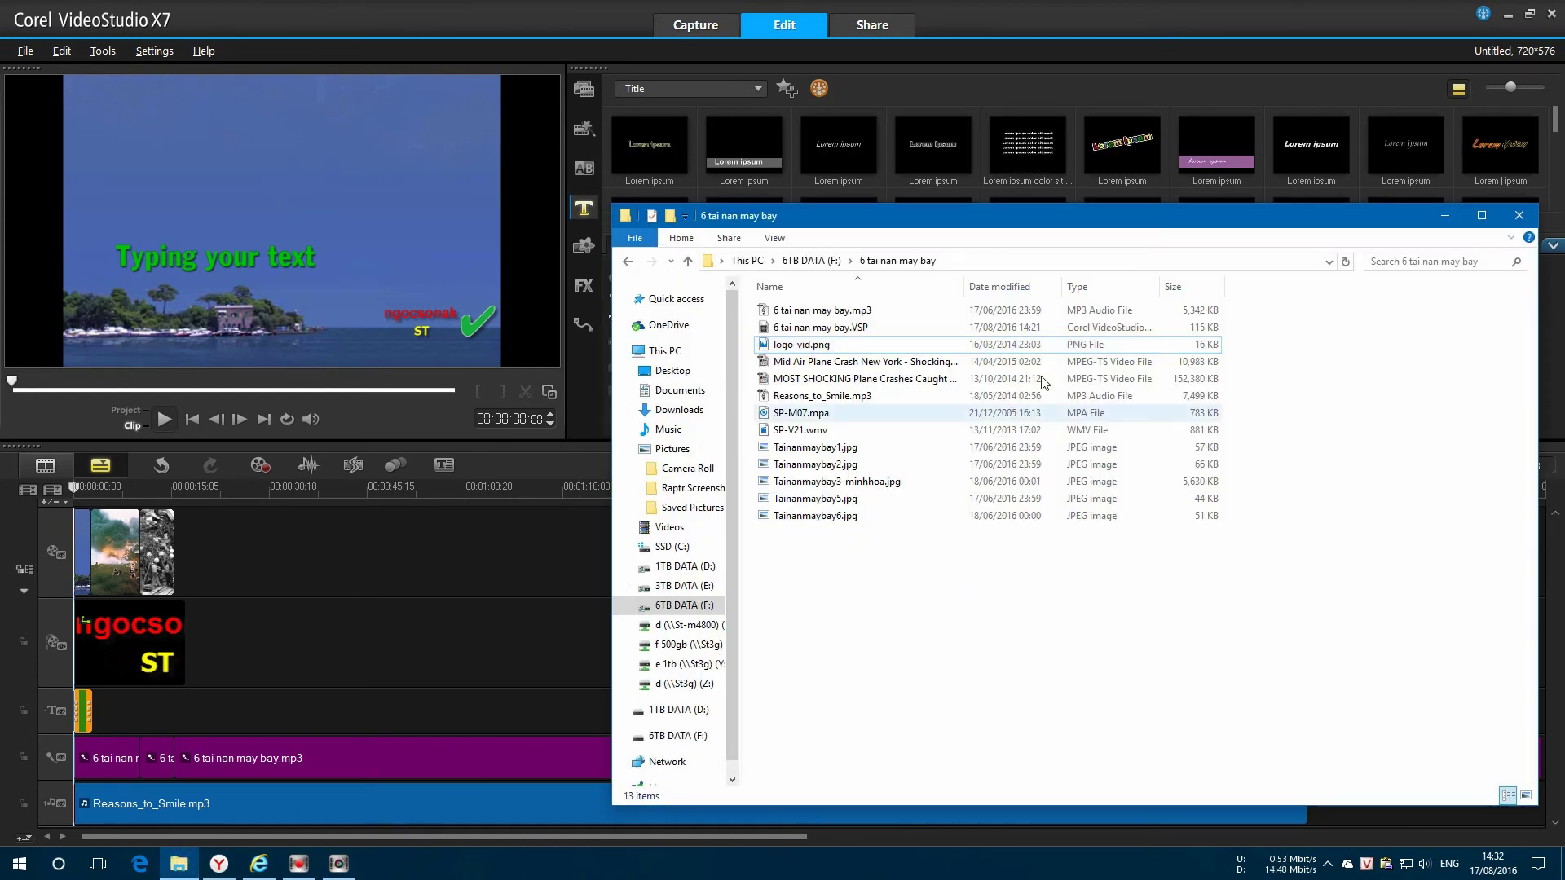
double_click(857, 329)
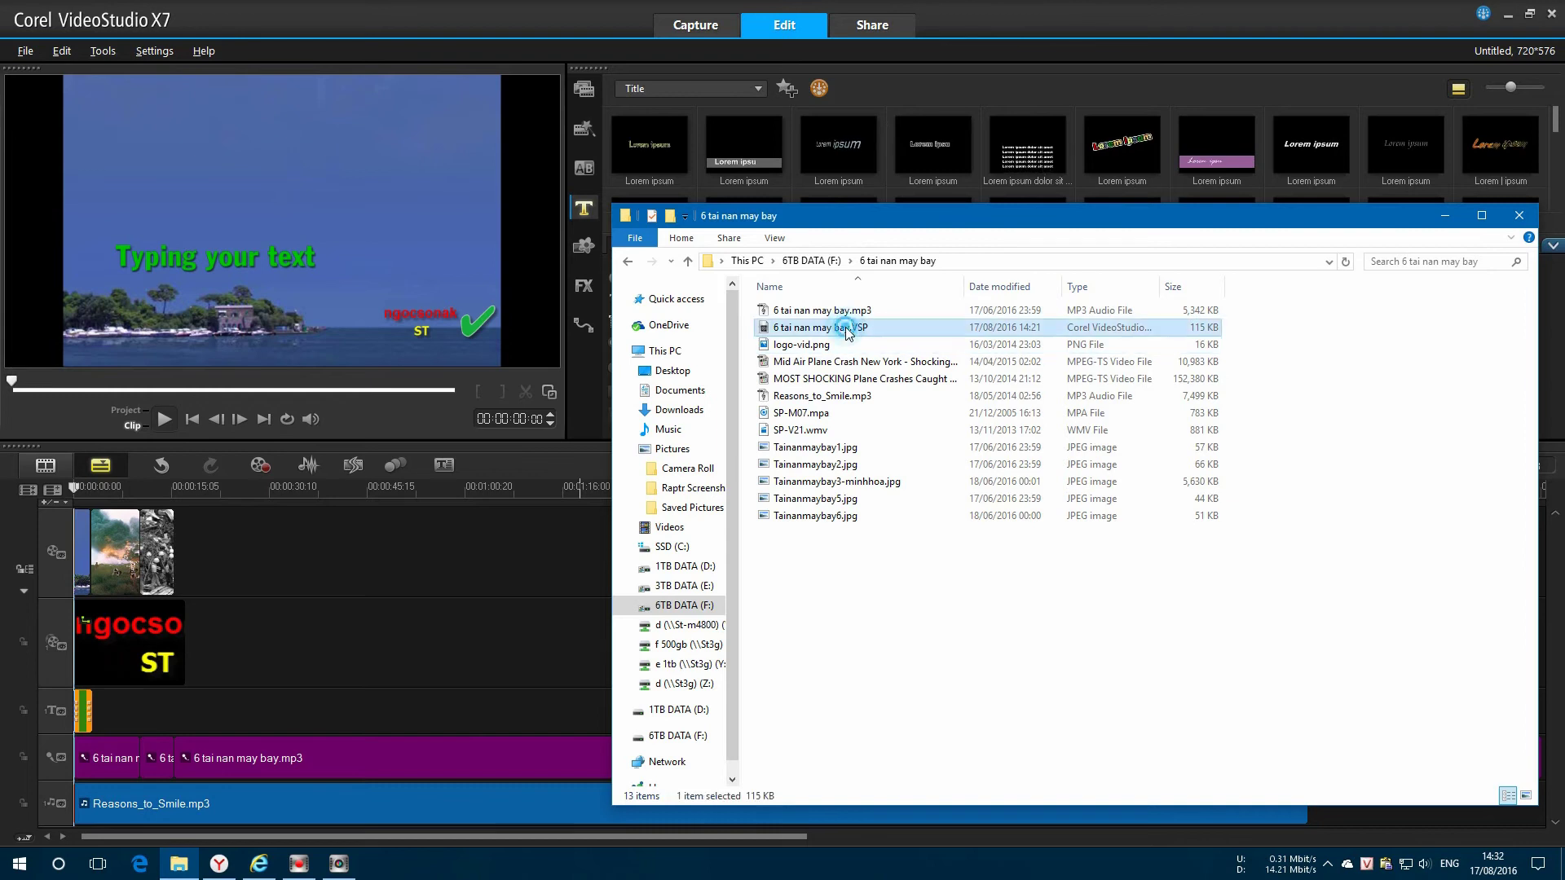
left_click(805, 449)
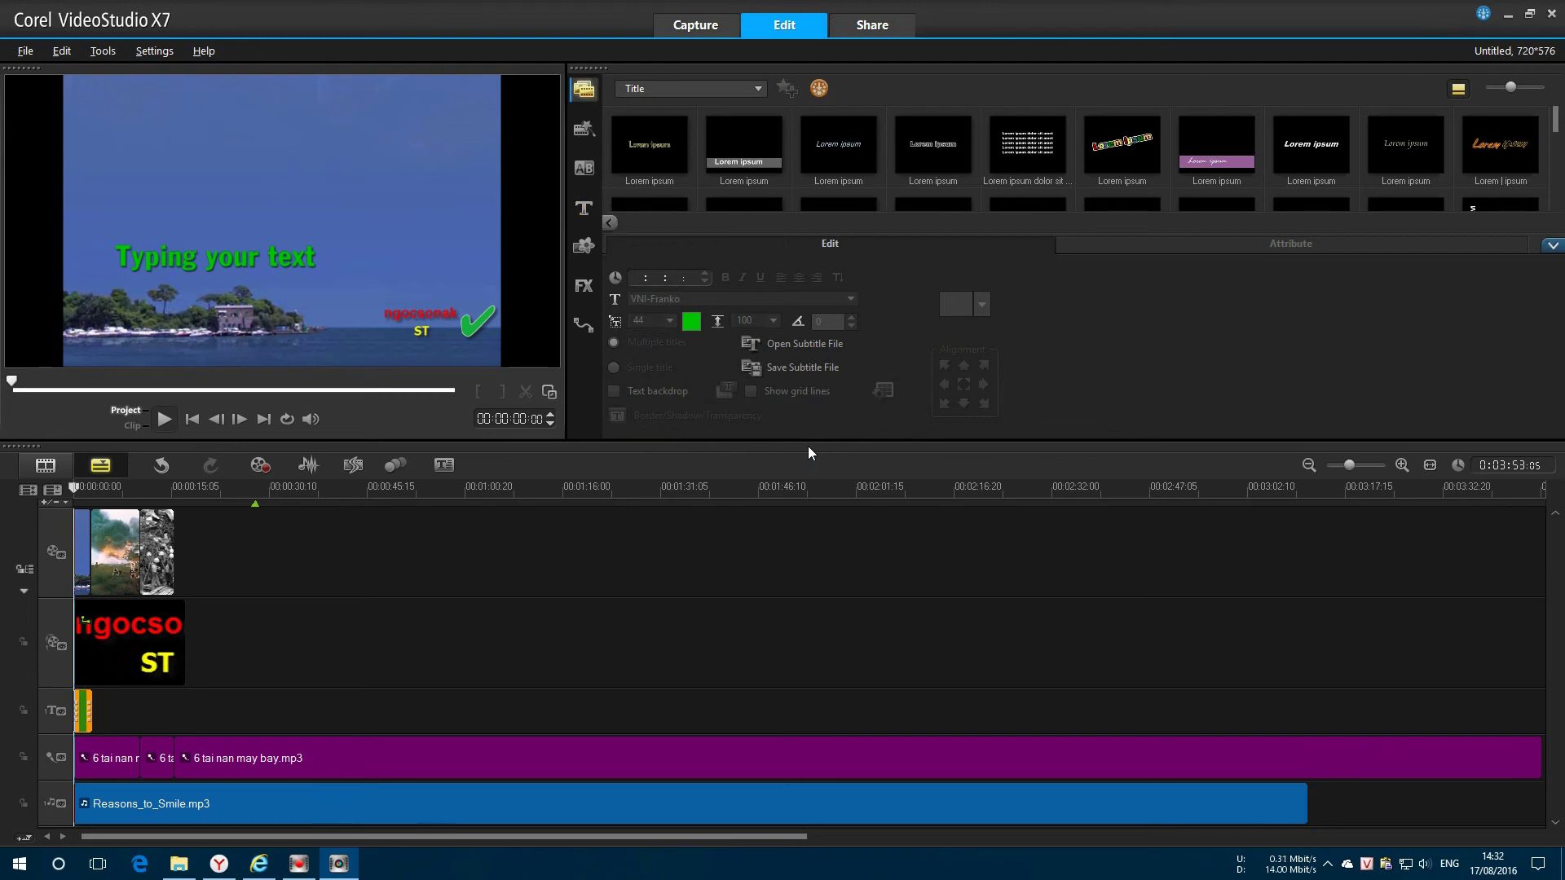
Step: Fit the opened project in the timeline and play it from the start, pausing at about 16 seconds
left_click(1430, 464)
left_click(166, 417)
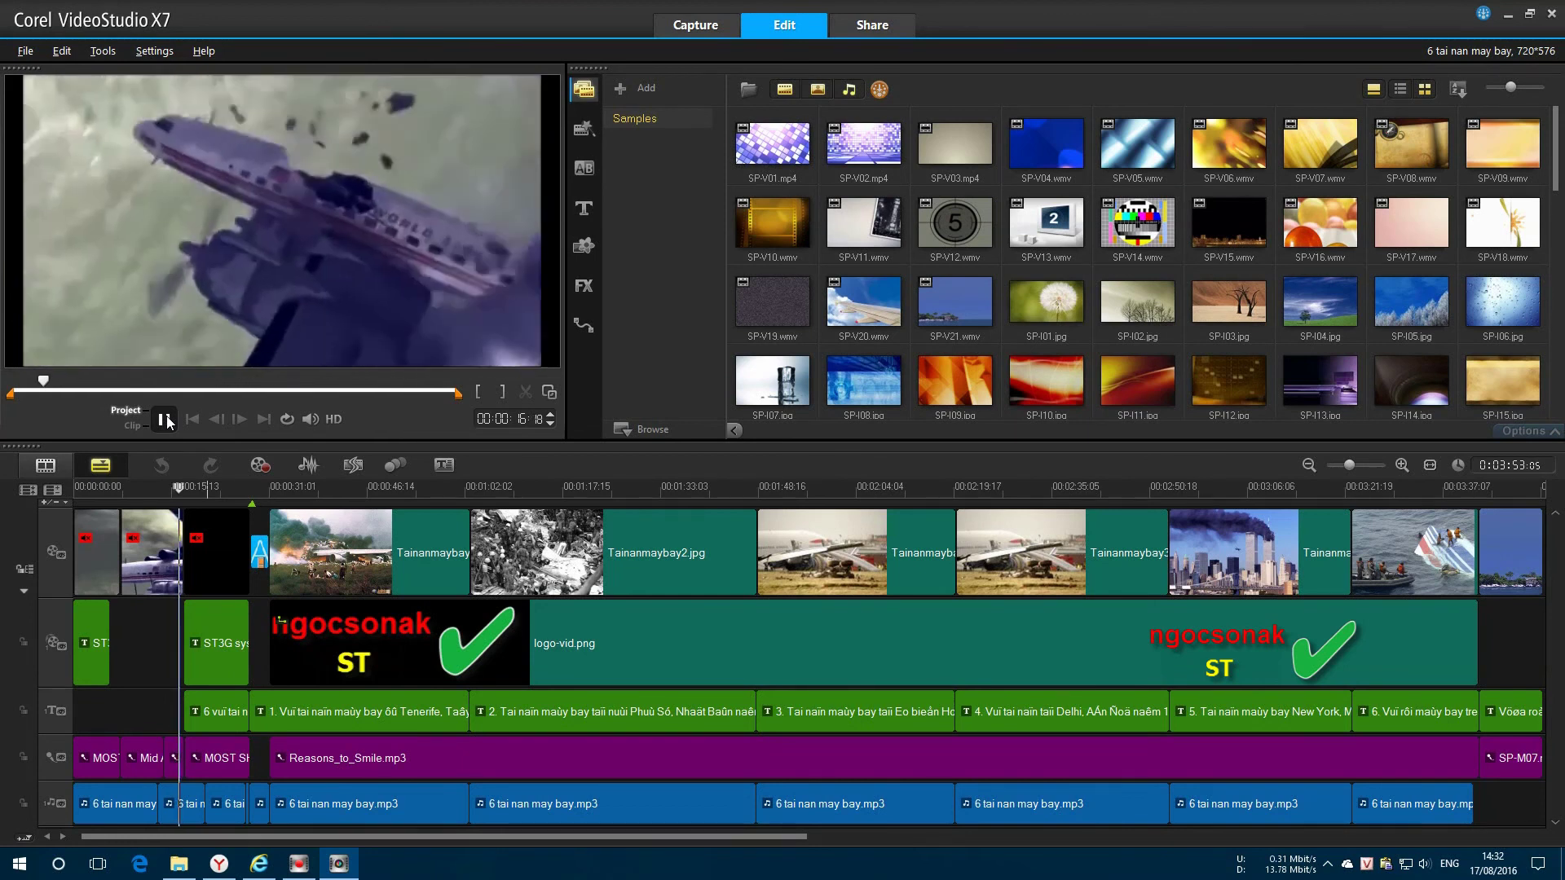
left_click(165, 419)
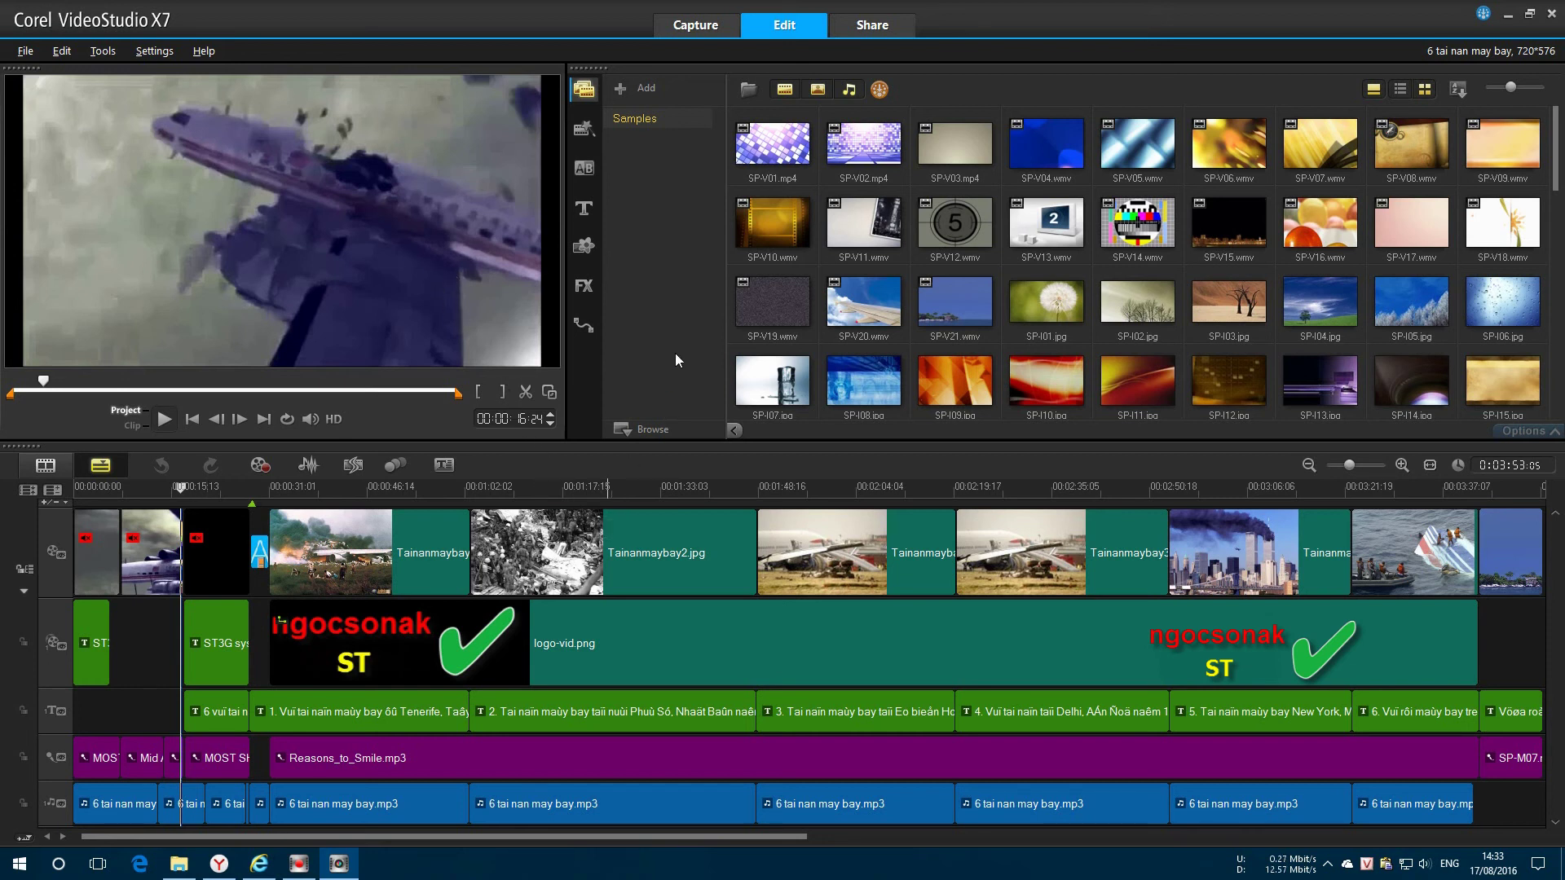
Step: Export the project as an AVC/H.264 video with the YT 1080 24fps profile and start rendering
left_click(870, 30)
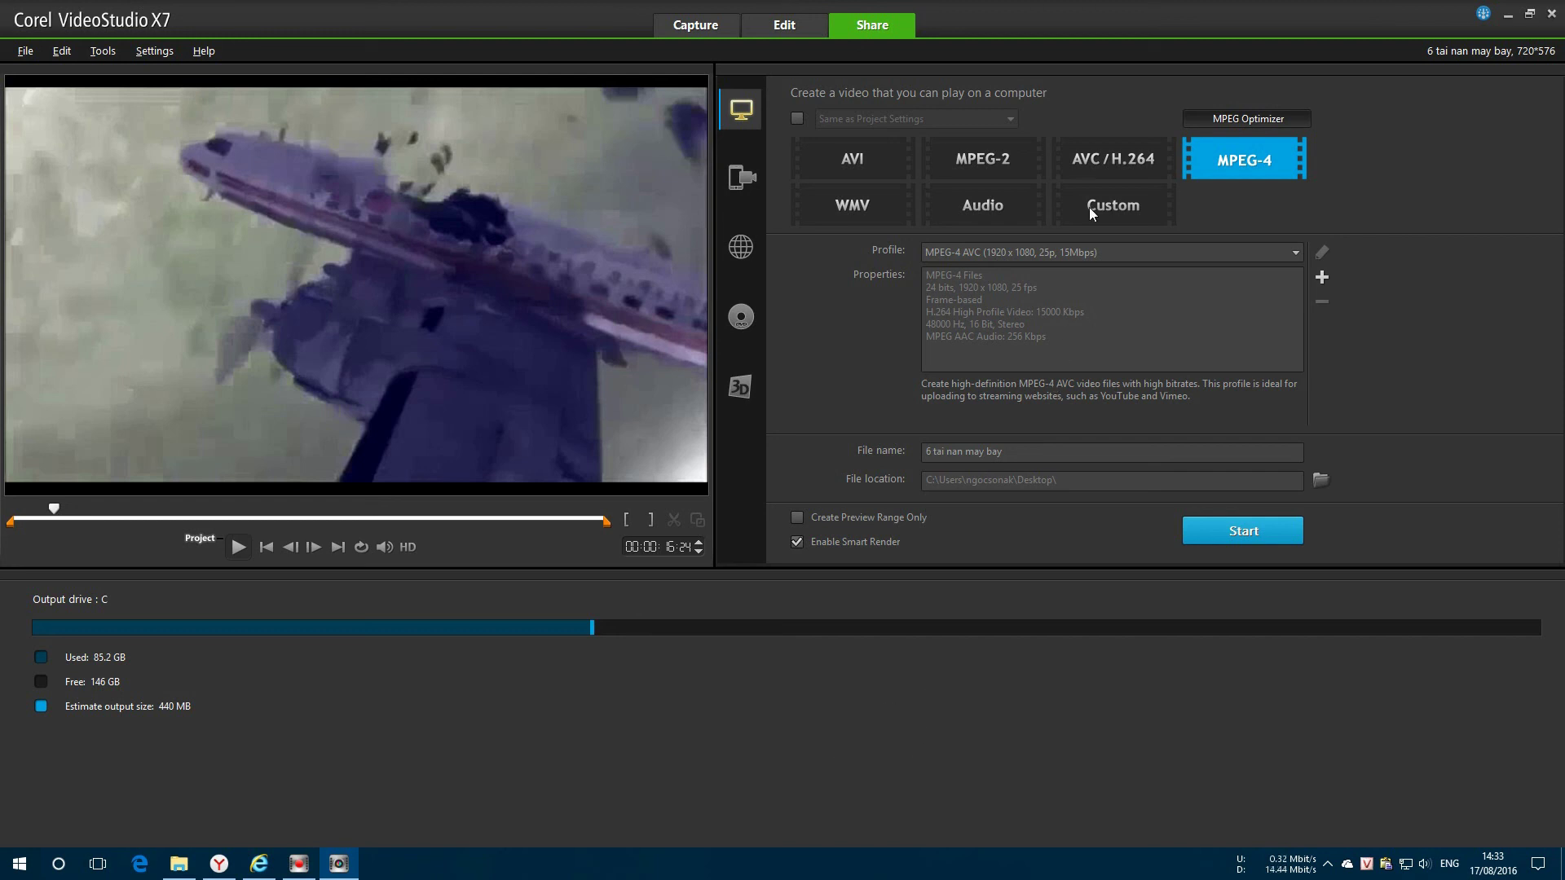
left_click(1118, 156)
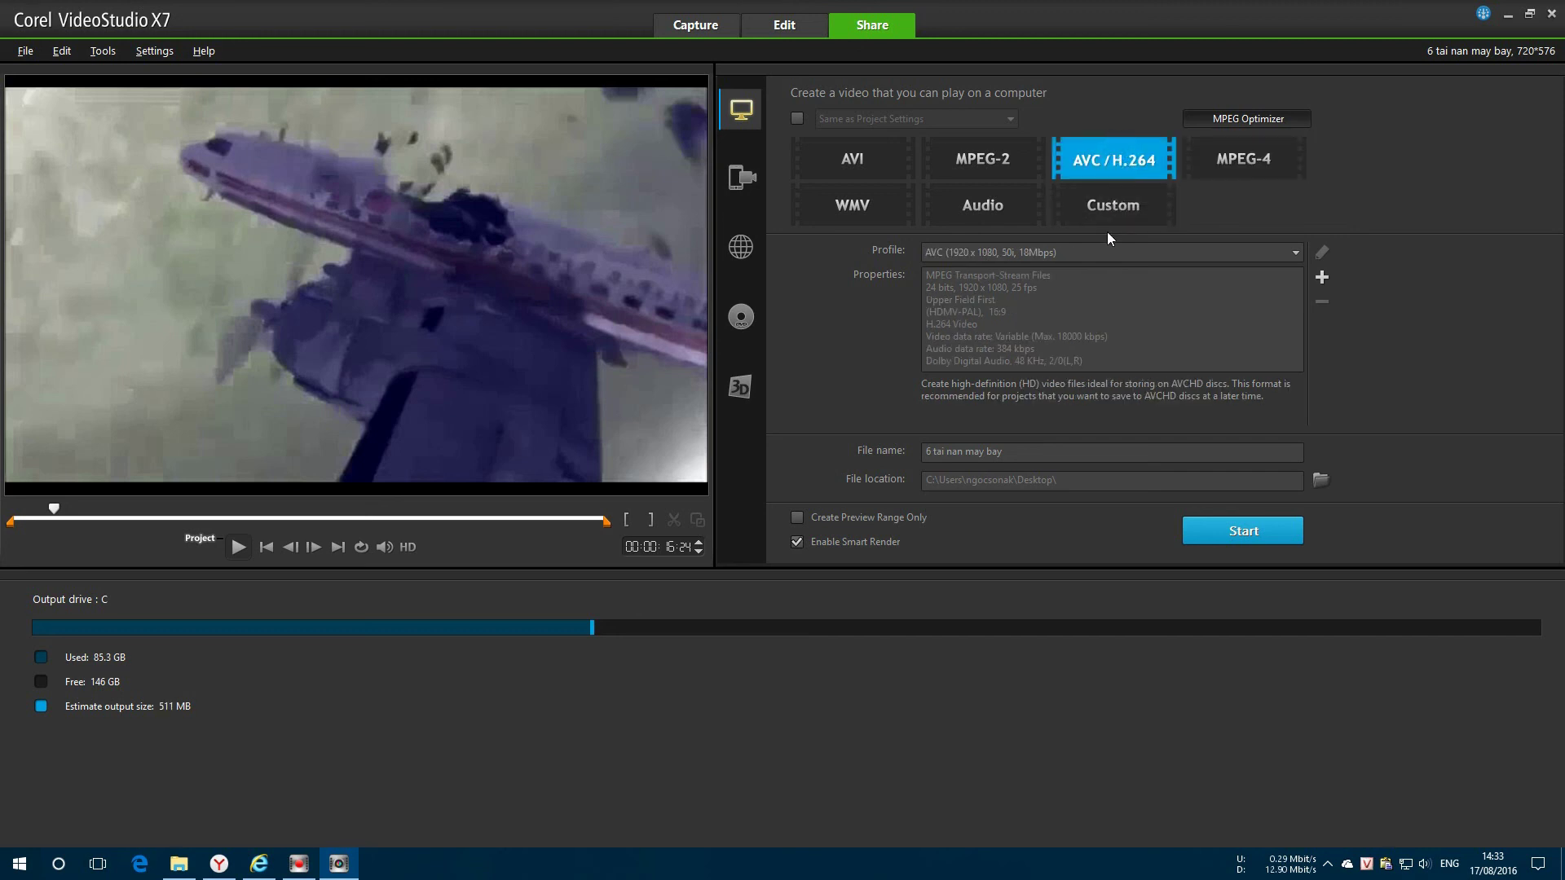
left_click(1046, 259)
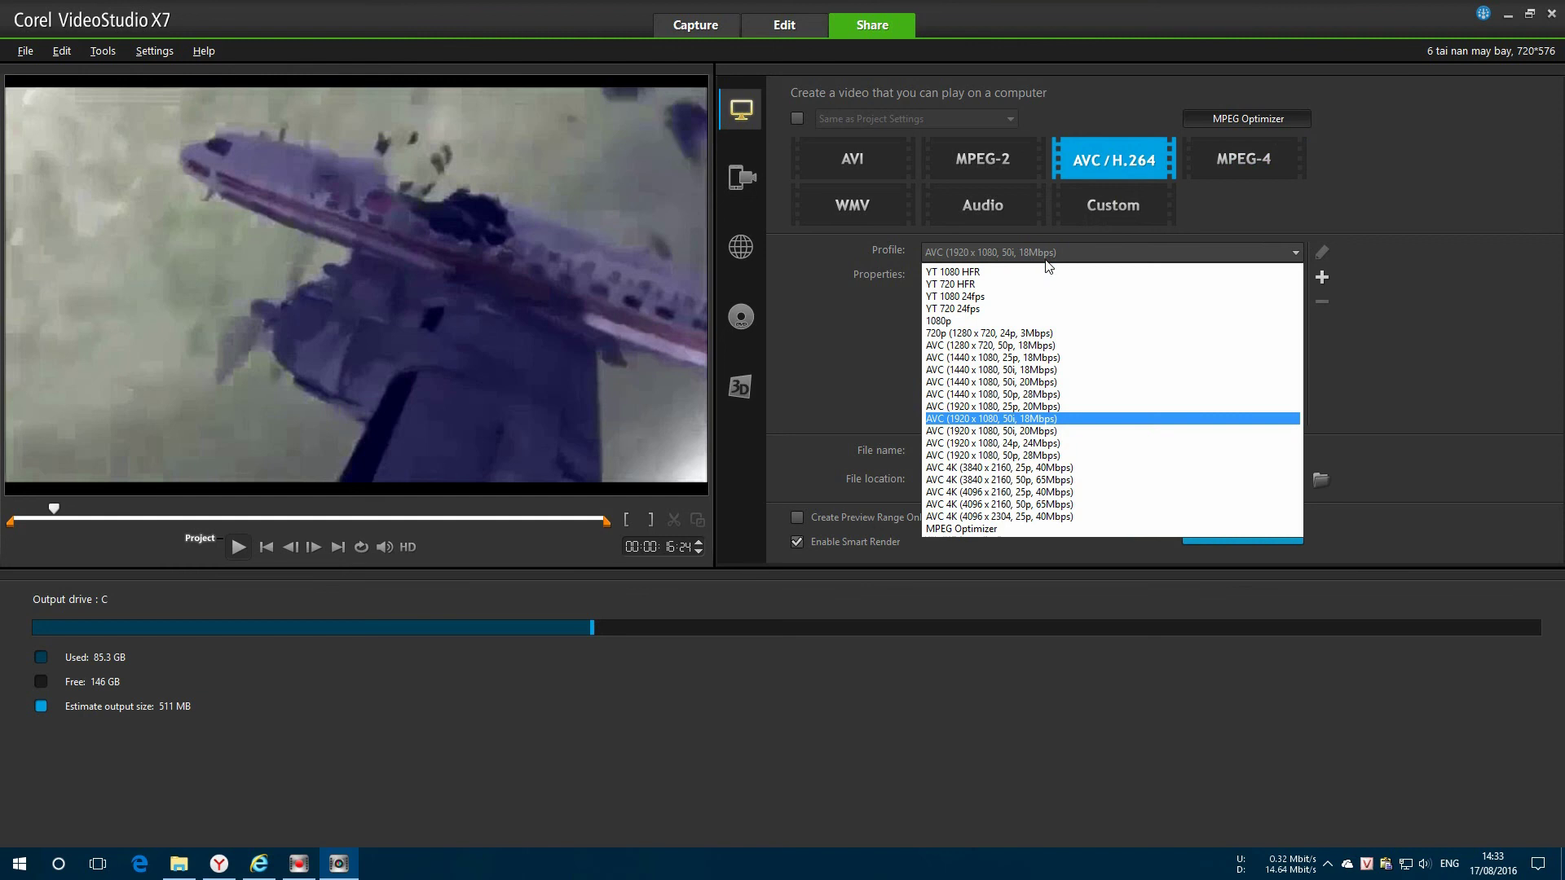
left_click(982, 301)
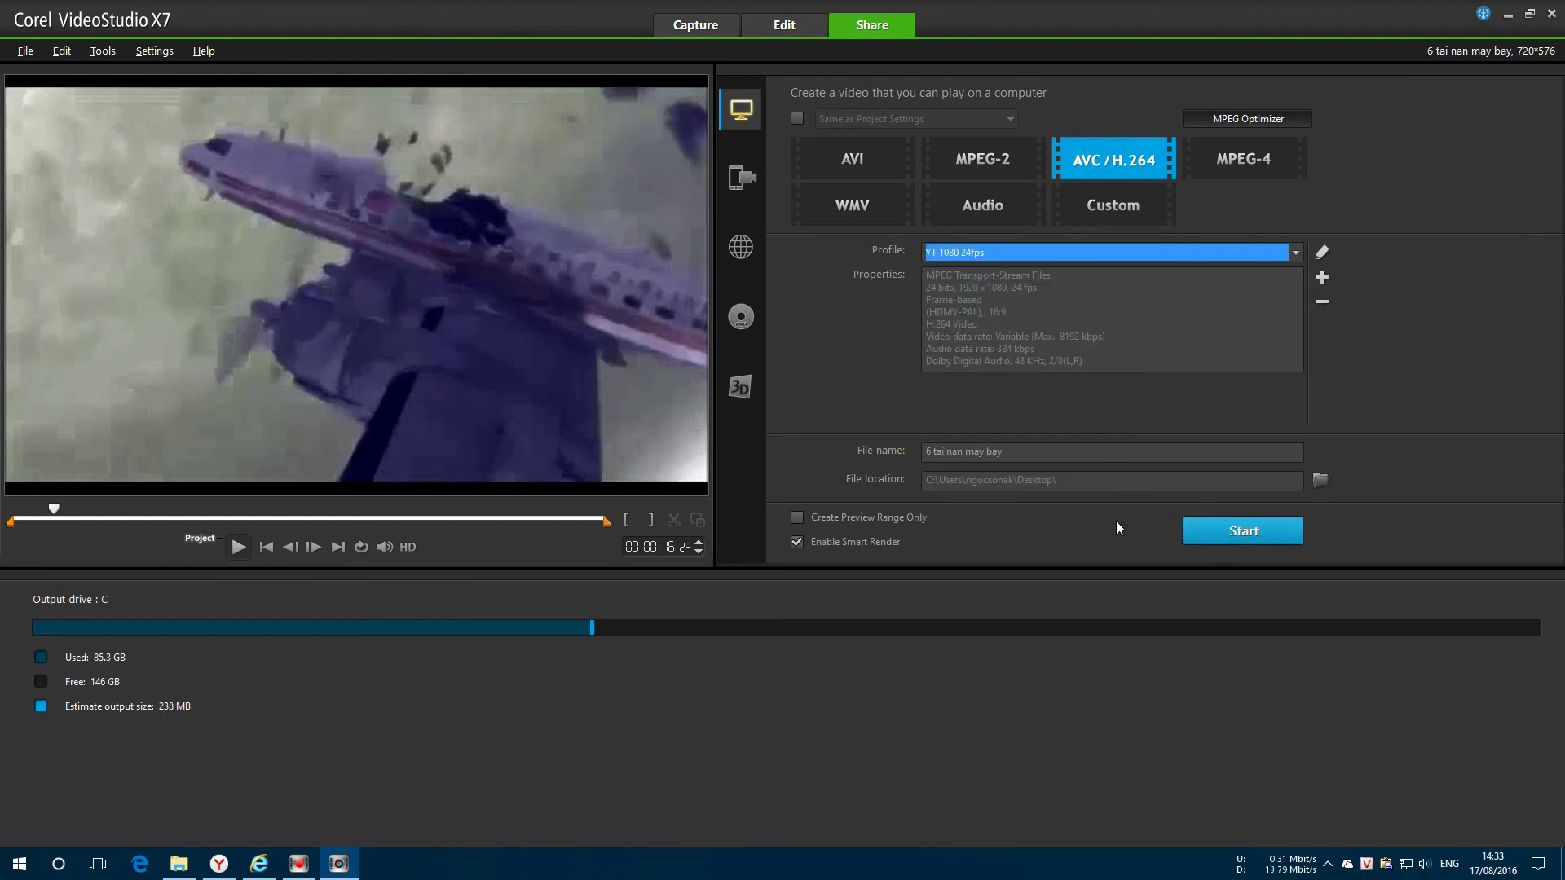
left_click(1191, 535)
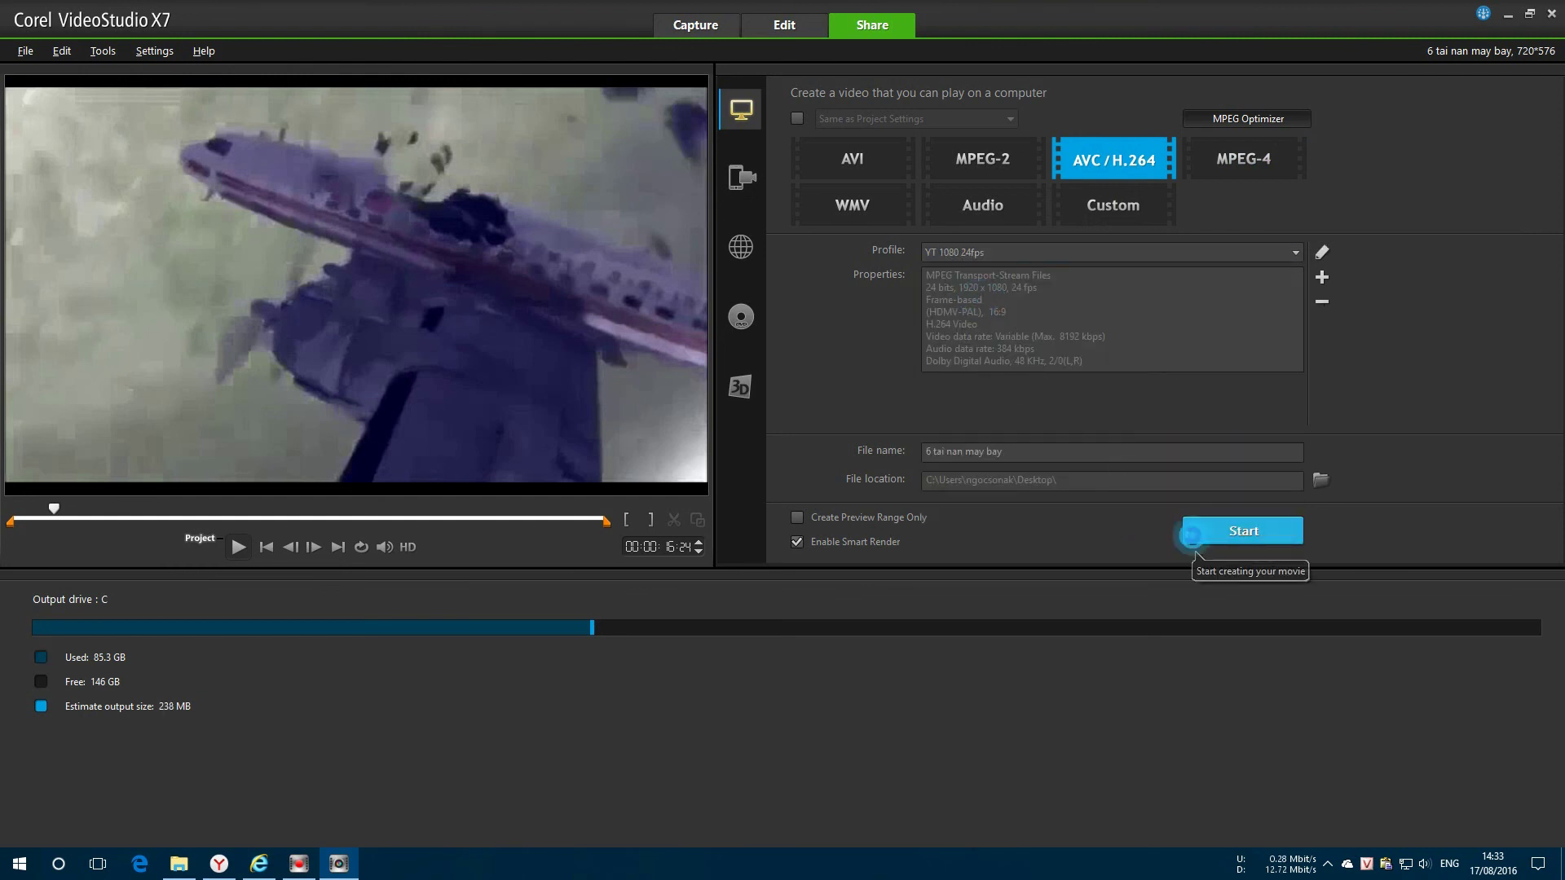